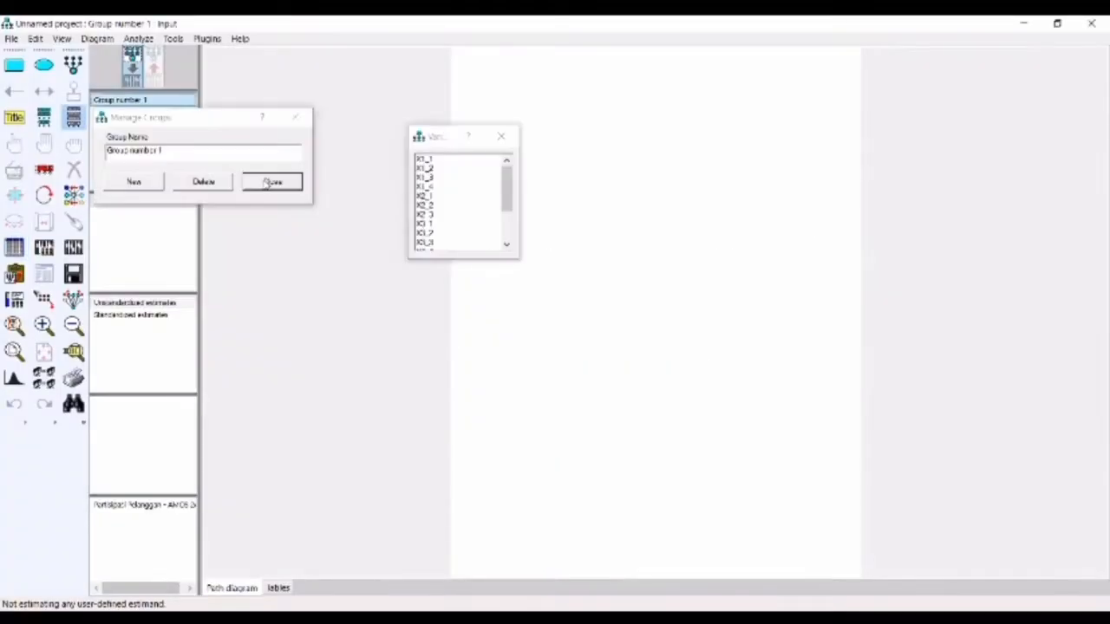
{"action": "left_click", "coordinate": [271, 182]}
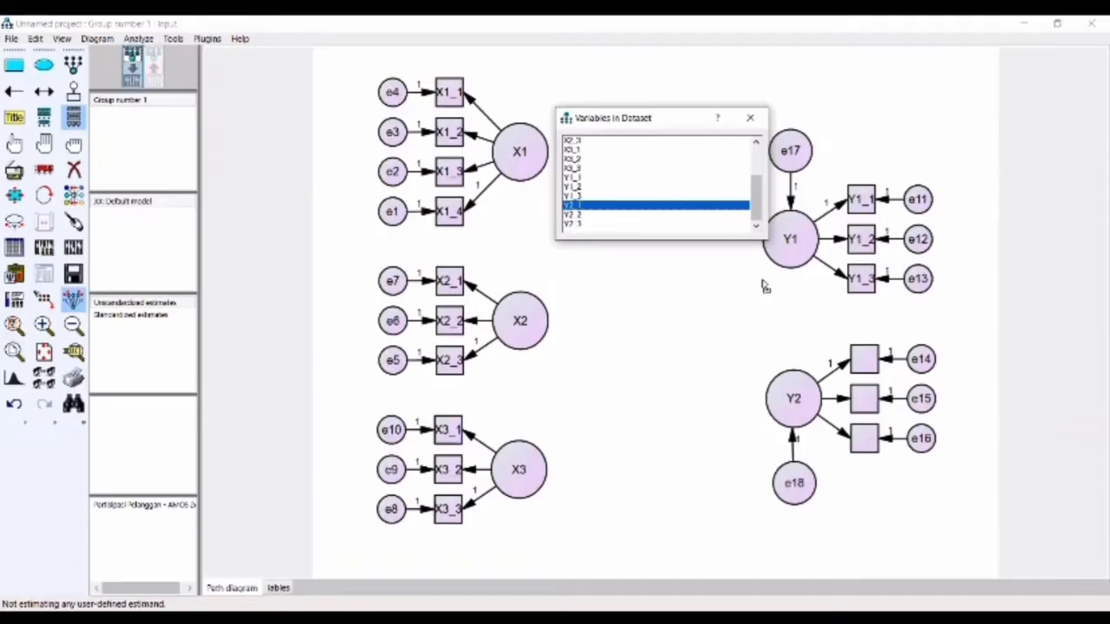
{"action": "left_click_drag", "start_coordinate": [520, 152], "coordinate": [793, 397]}
{"action": "left_click_drag", "start_coordinate": [520, 323], "coordinate": [519, 468]}
{"action": "left_click_drag", "start_coordinate": [520, 154], "coordinate": [521, 467]}
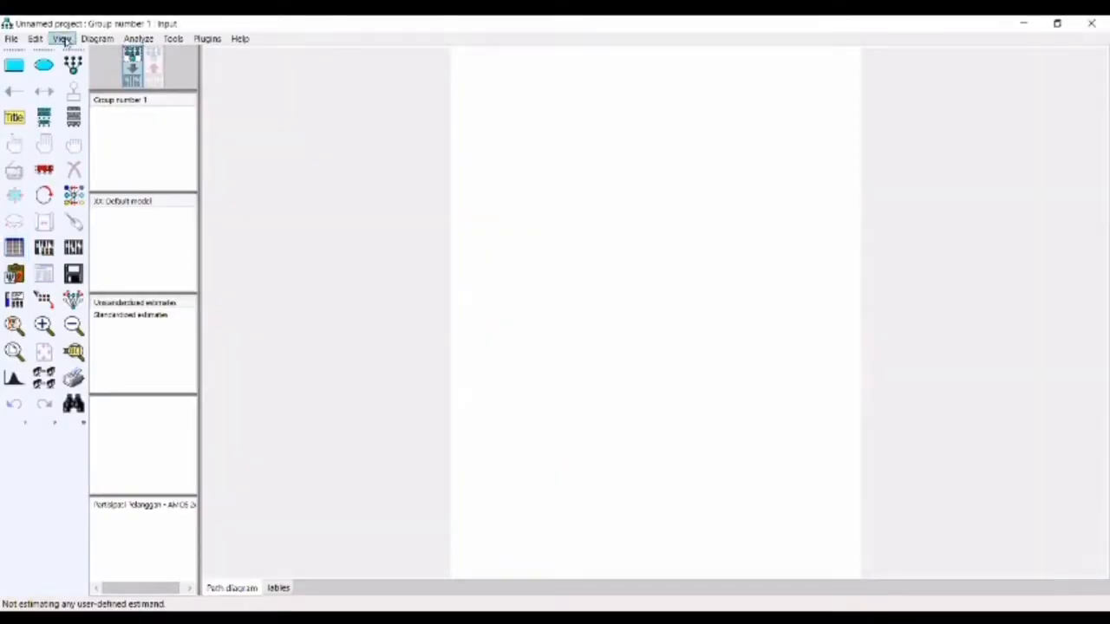
{"action": "left_click", "coordinate": [62, 39]}
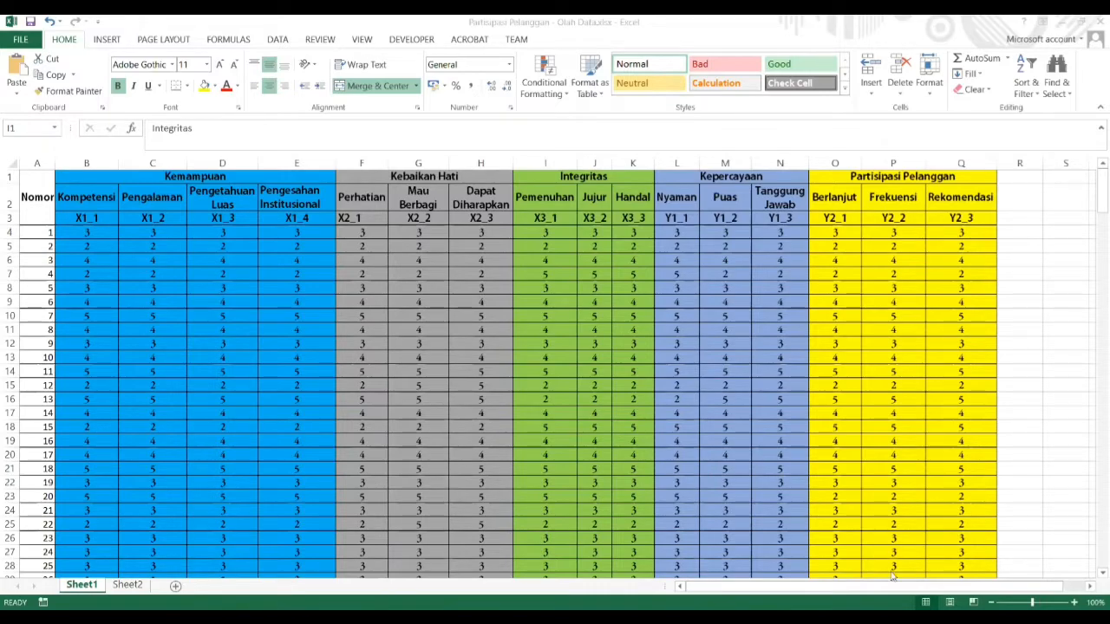
Step: Examine the Partisipasi Pelanggan survey data in Excel, including the indicator codes and all response rows under Kemampuan through Partisipasi Pelanggan
{"action": "left_click", "coordinate": [1095, 201]}
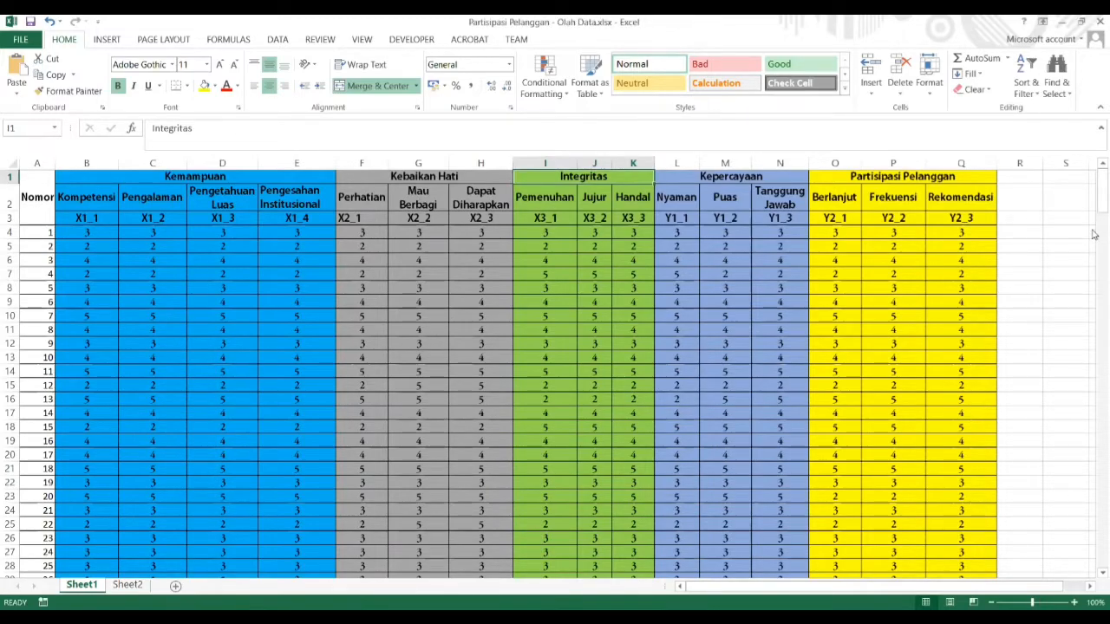
{"action": "left_click", "coordinate": [1094, 233]}
{"action": "left_click_drag", "start_coordinate": [1094, 232], "coordinate": [1094, 545]}
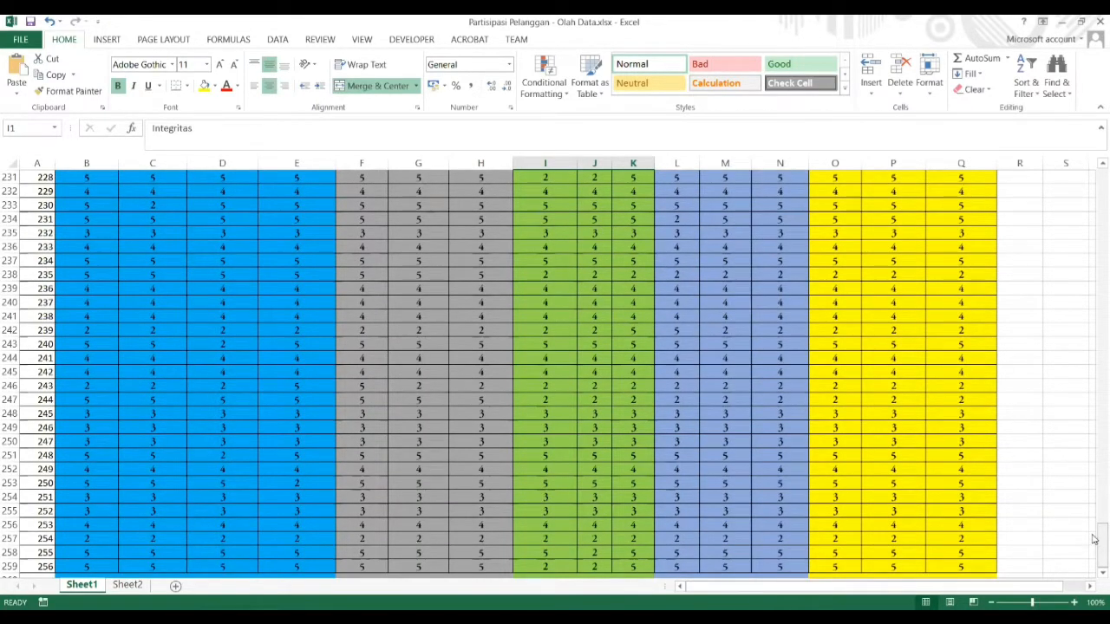
{"action": "left_click_drag", "start_coordinate": [1095, 536], "coordinate": [1094, 113]}
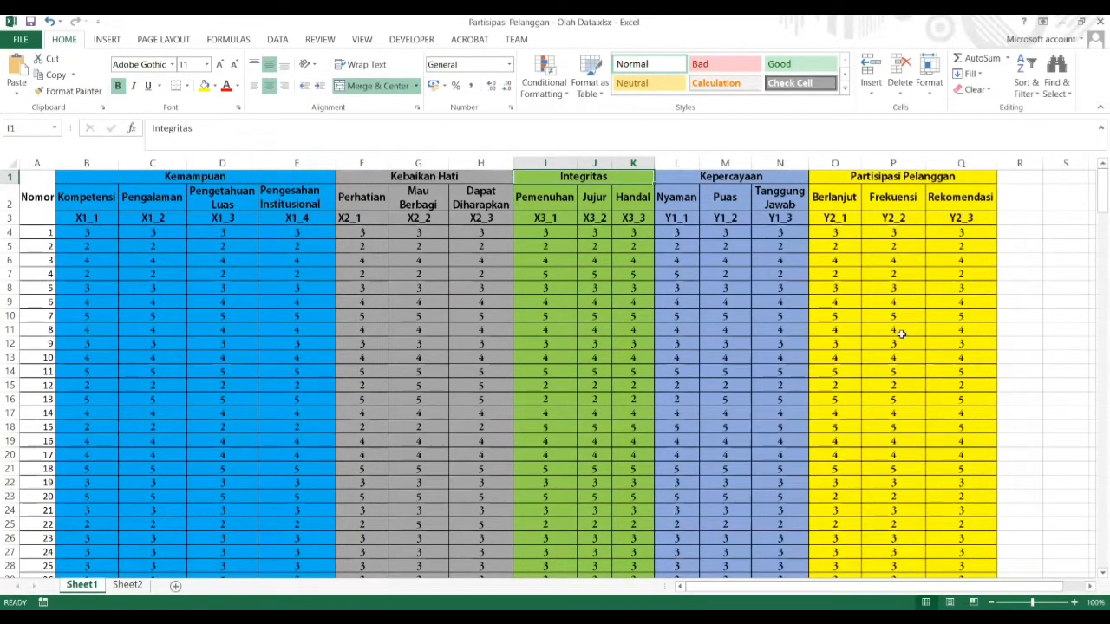
{"action": "left_click", "coordinate": [184, 175]}
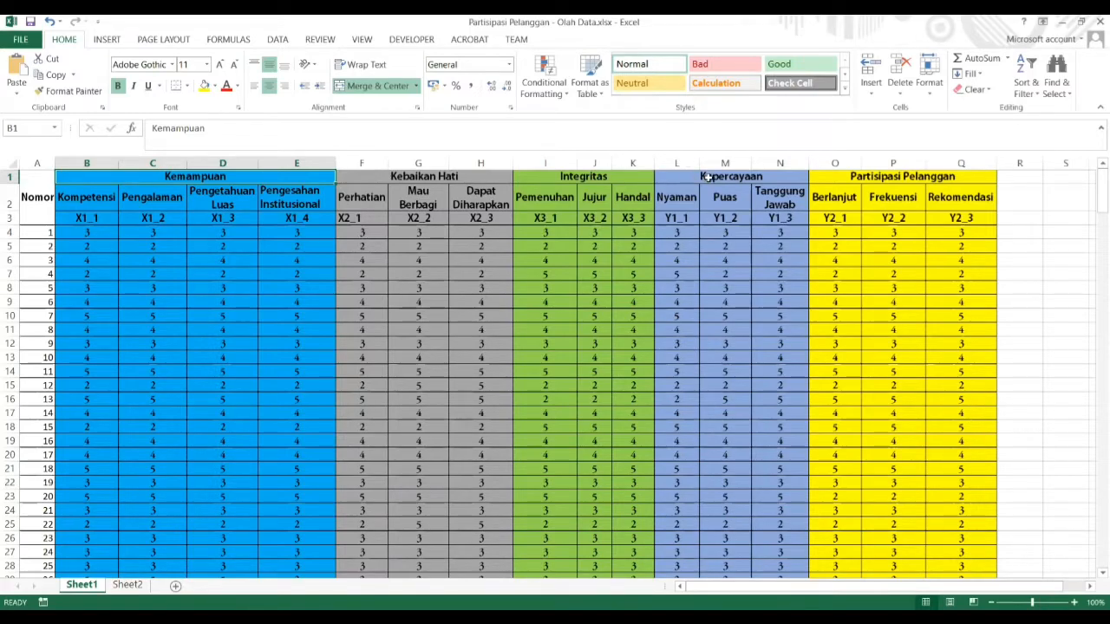
{"action": "left_click", "coordinate": [899, 179]}
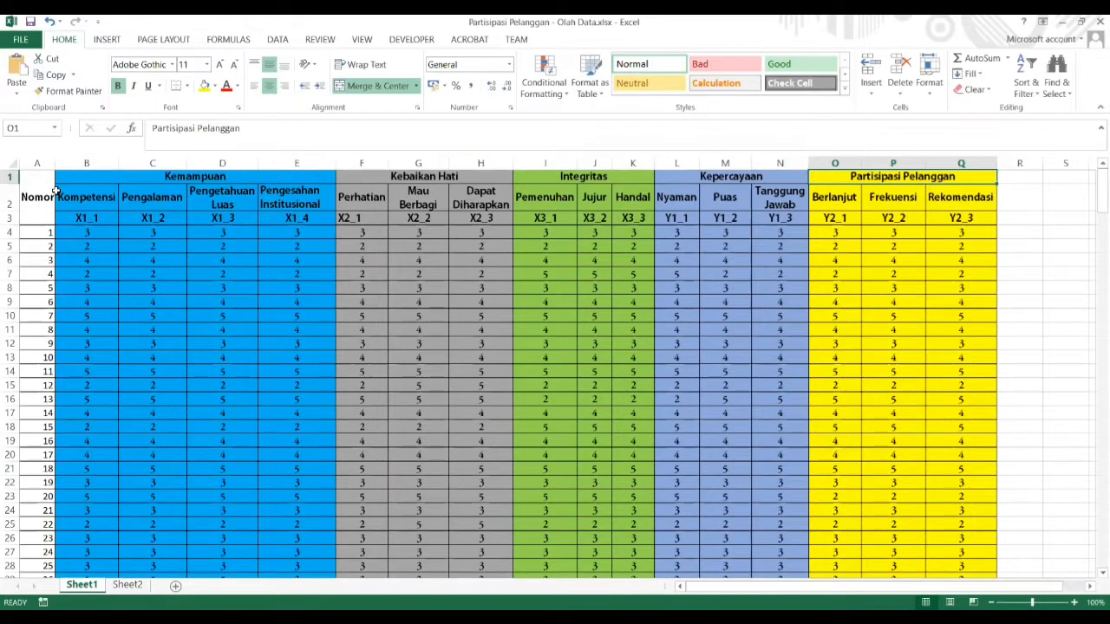
{"action": "left_click", "coordinate": [20, 42]}
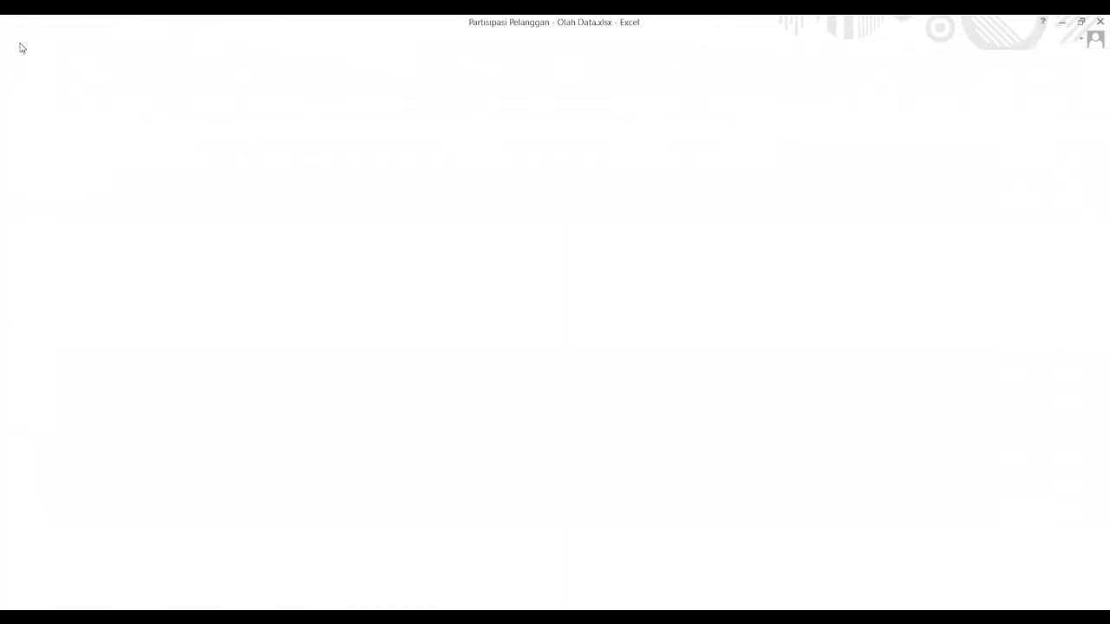
{"action": "left_click", "coordinate": [44, 149]}
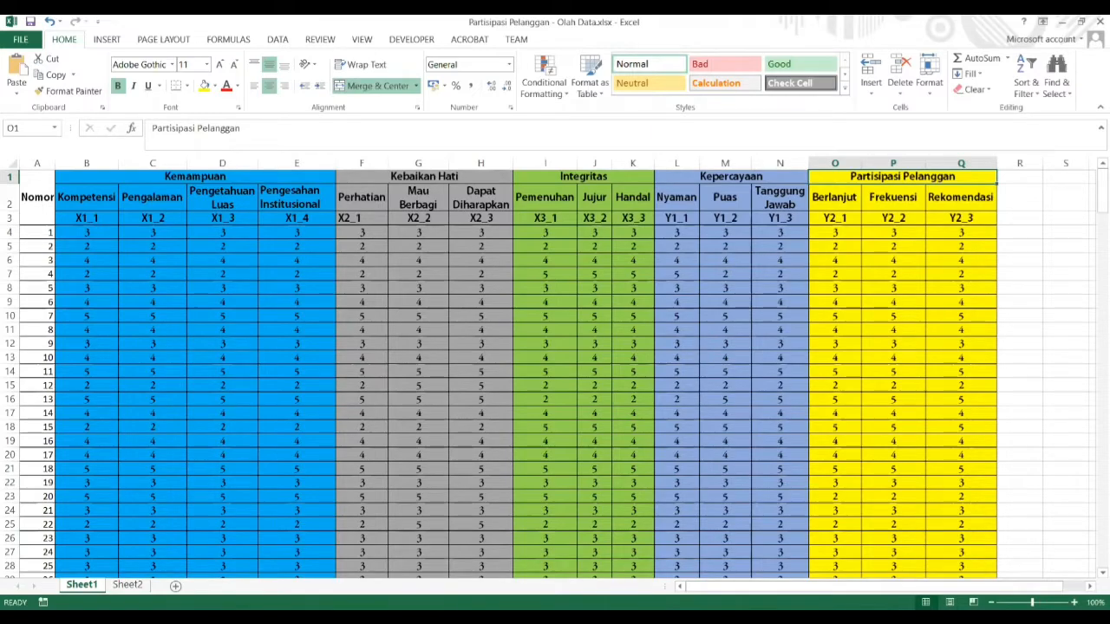
Step: Switch to the SPSS Data Editor and paste the copied indicator codes X1_1 through Y2_3 into the first data column
{"action": "key", "text": "alt+Tab"}
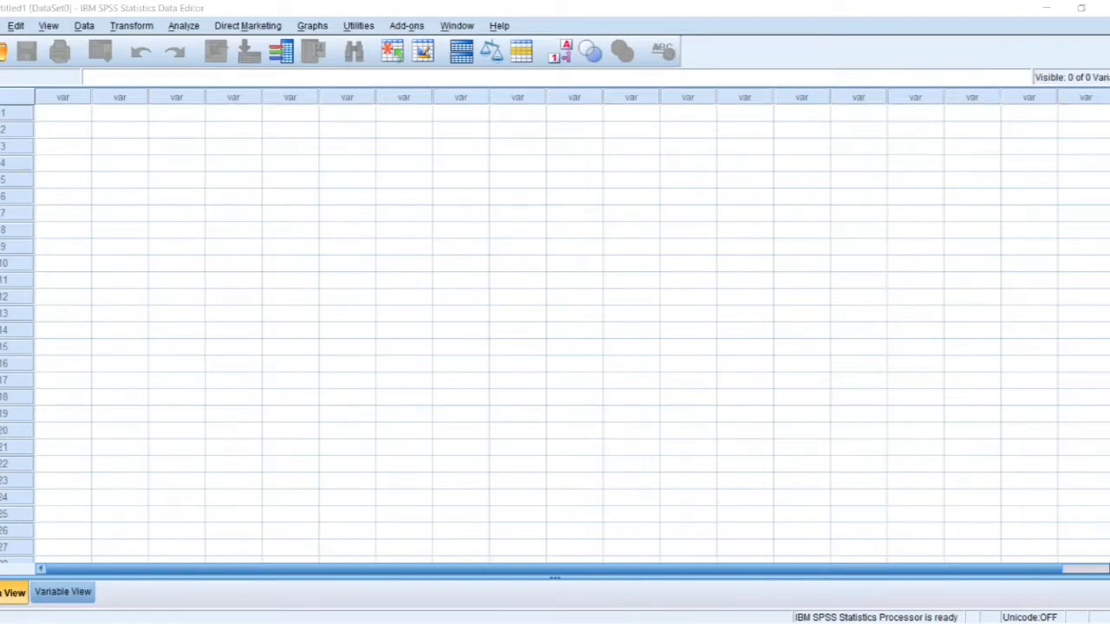
{"action": "left_click", "coordinate": [59, 113]}
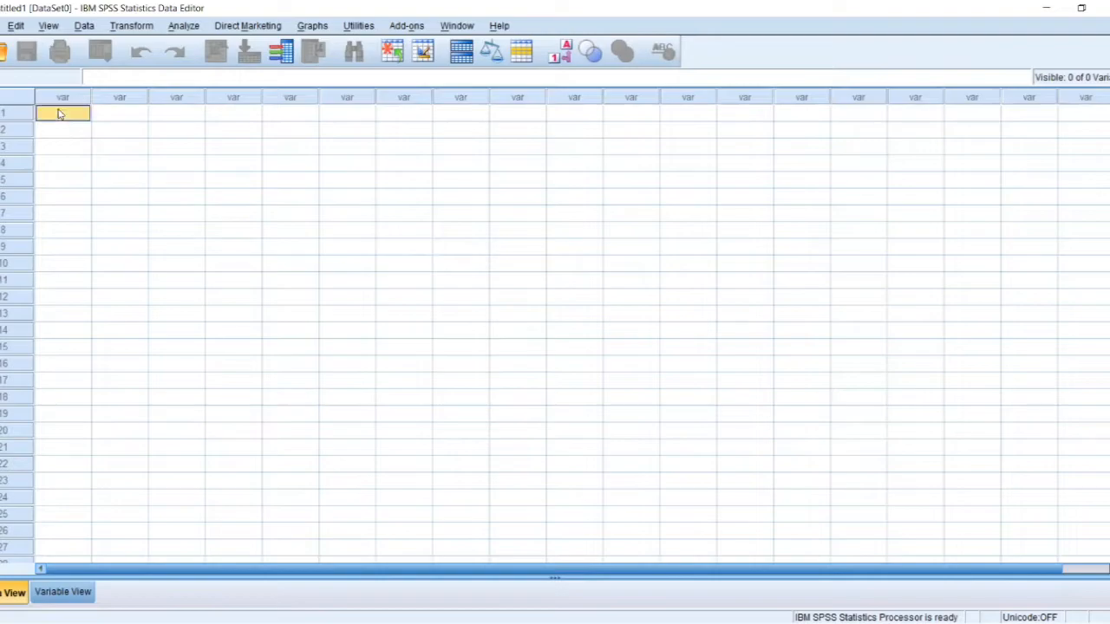
{"action": "right_click", "coordinate": [58, 110]}
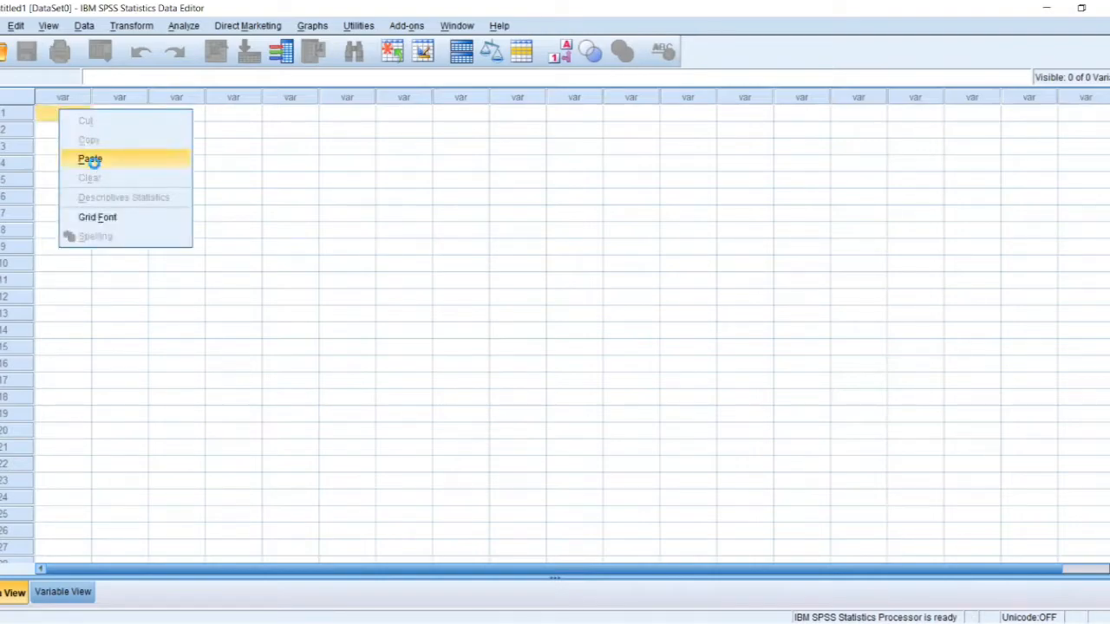
{"action": "left_click", "coordinate": [89, 159]}
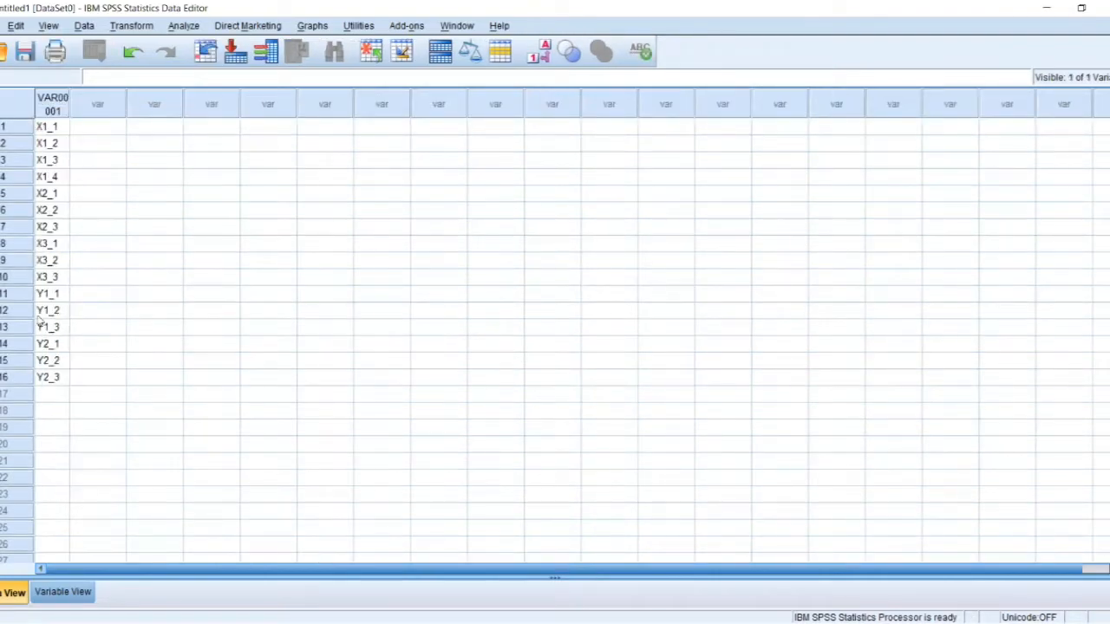
Step: Name the dataset's variables X1_1 through Y2_3 by pasting the copied indicator codes over the names, starting at the first variable
{"action": "left_click", "coordinate": [63, 592]}
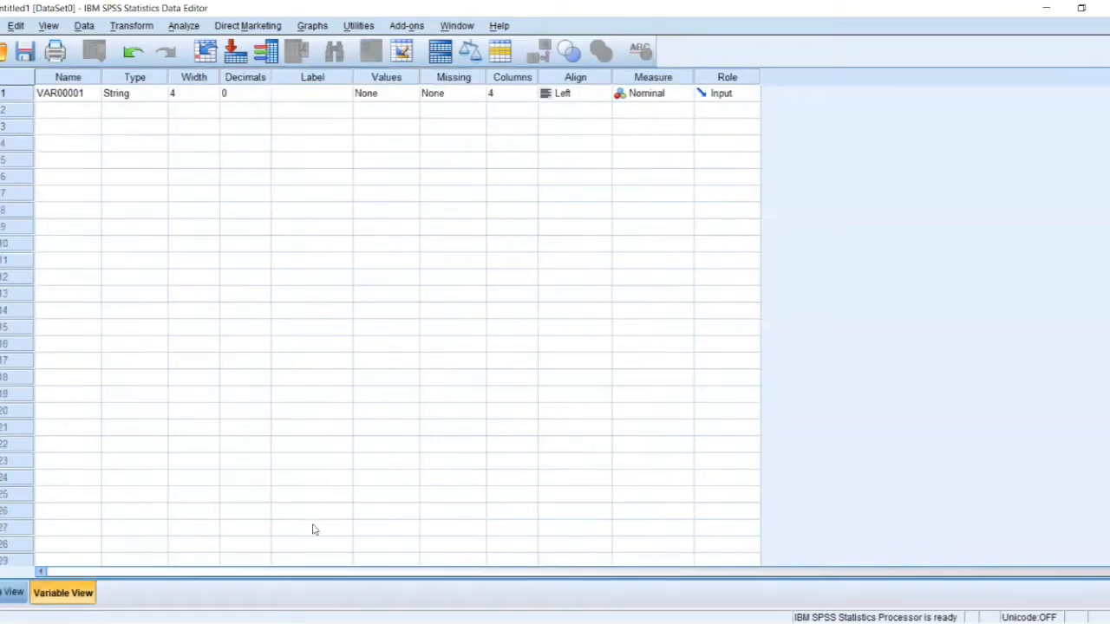
{"action": "left_click", "coordinate": [48, 93]}
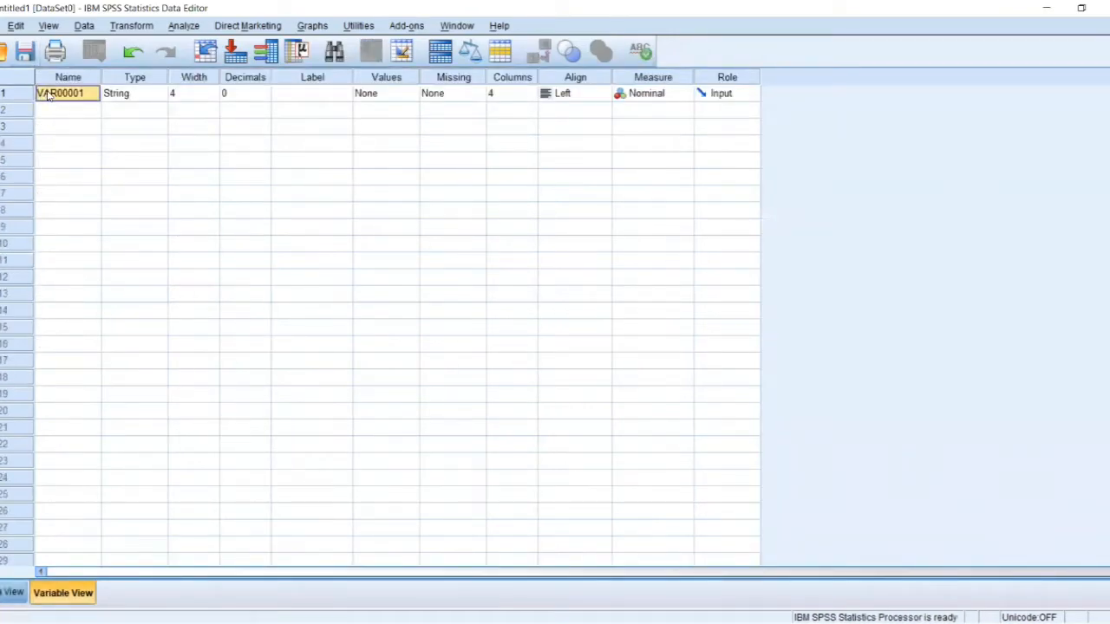
{"action": "right_click", "coordinate": [48, 93]}
{"action": "left_click", "coordinate": [64, 122]}
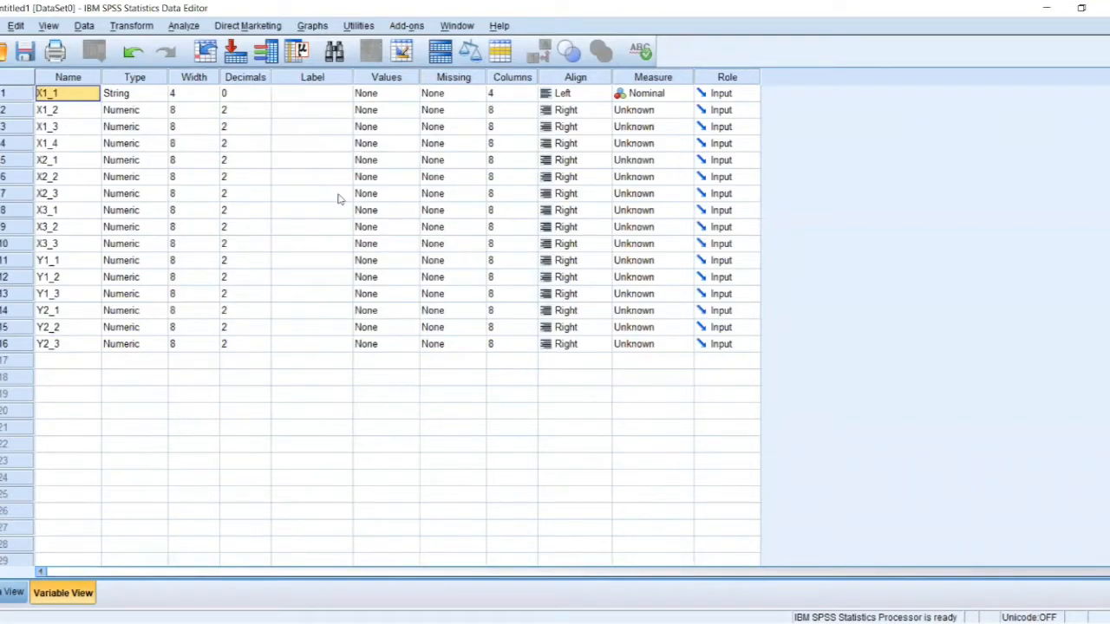
{"action": "left_click", "coordinate": [261, 93]}
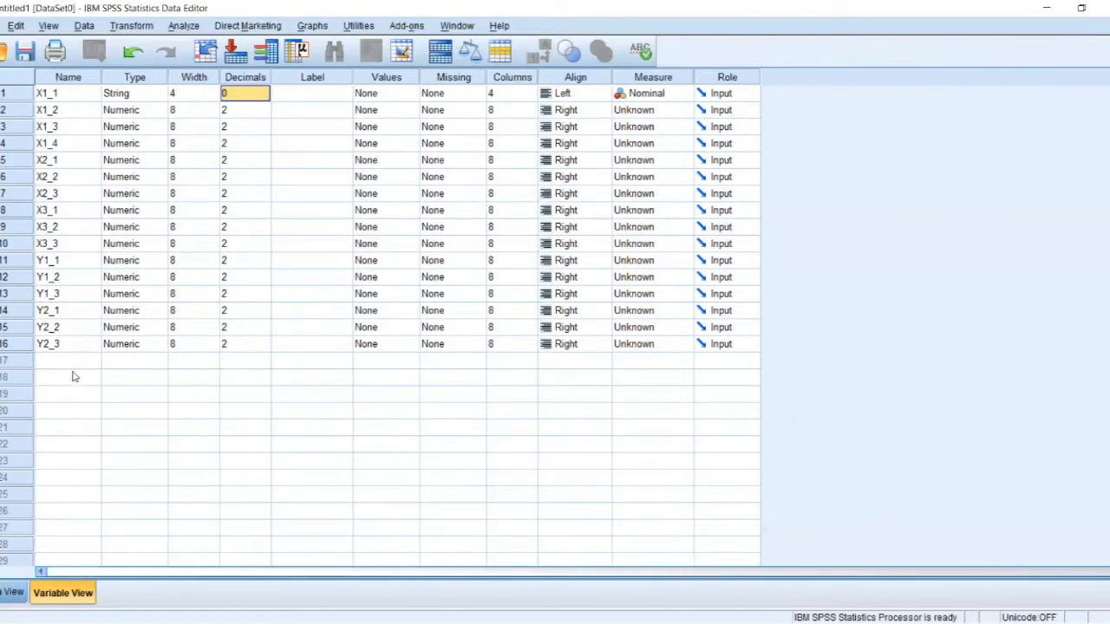
Step: Paste the survey responses copied from the Excel workbook into the SPSS data grid, starting at the first case of X1_1
{"action": "left_click", "coordinate": [3, 592]}
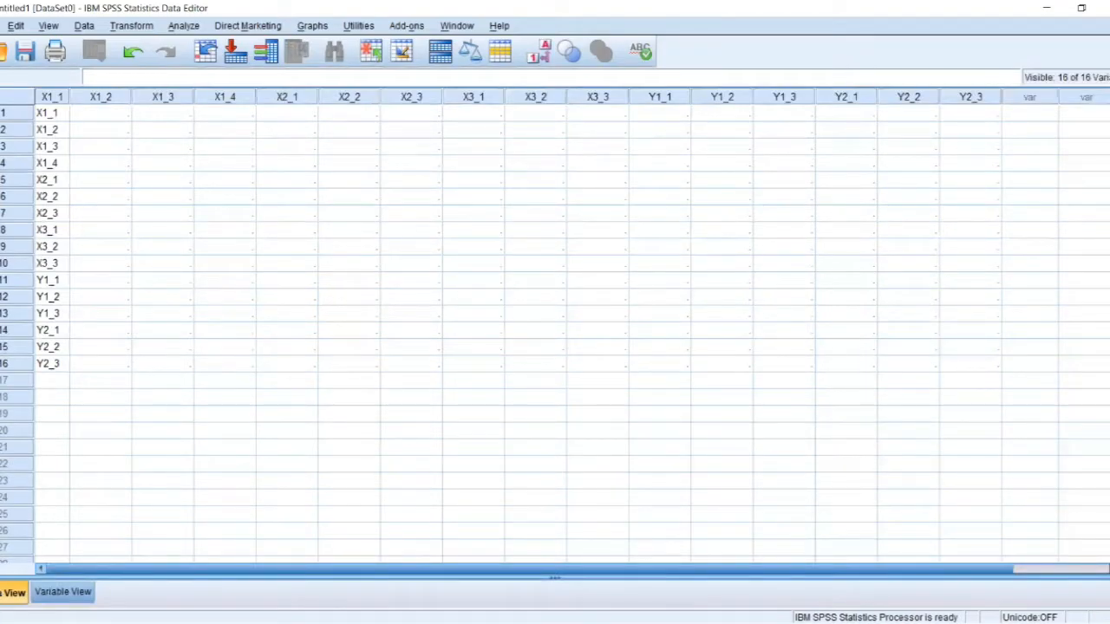
{"action": "key", "text": "alt+Tab"}
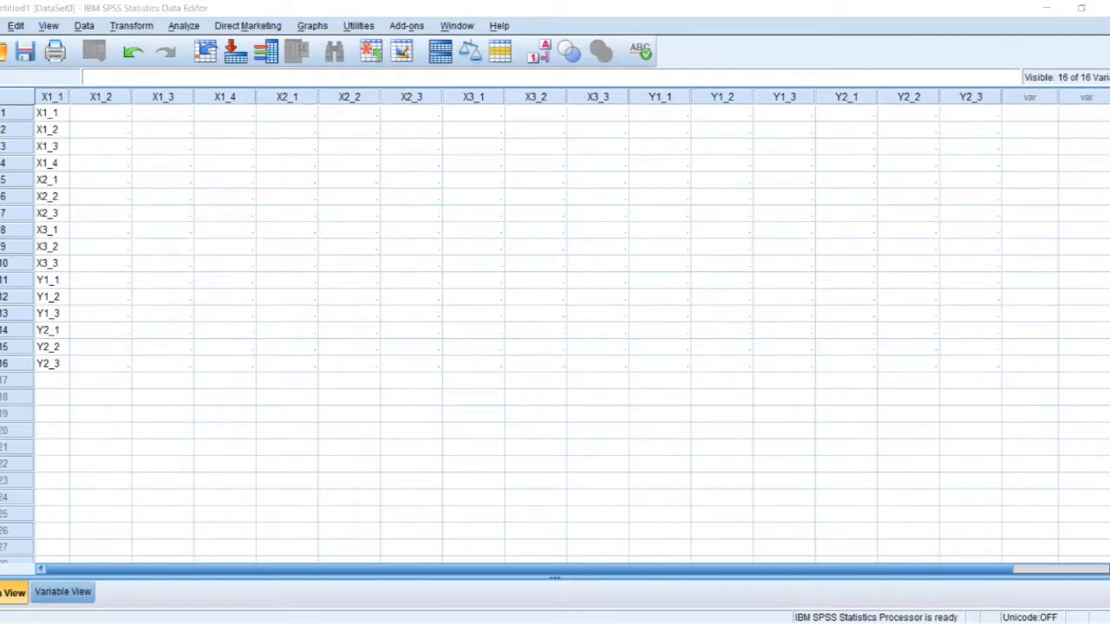
{"action": "left_click", "coordinate": [53, 114]}
{"action": "right_click", "coordinate": [53, 115]}
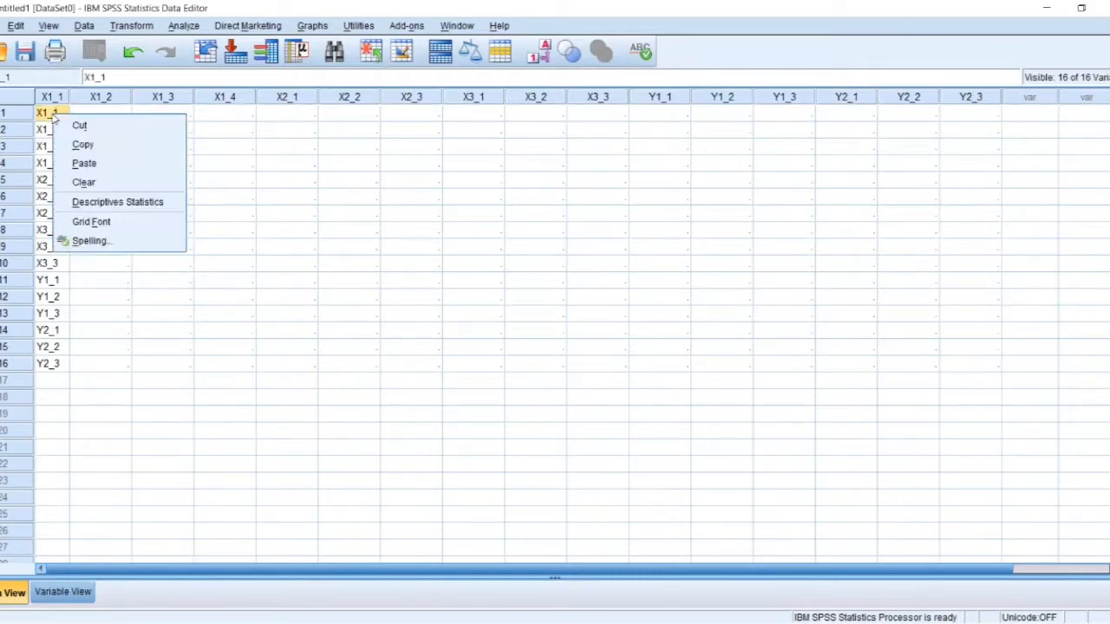
{"action": "left_click", "coordinate": [78, 165]}
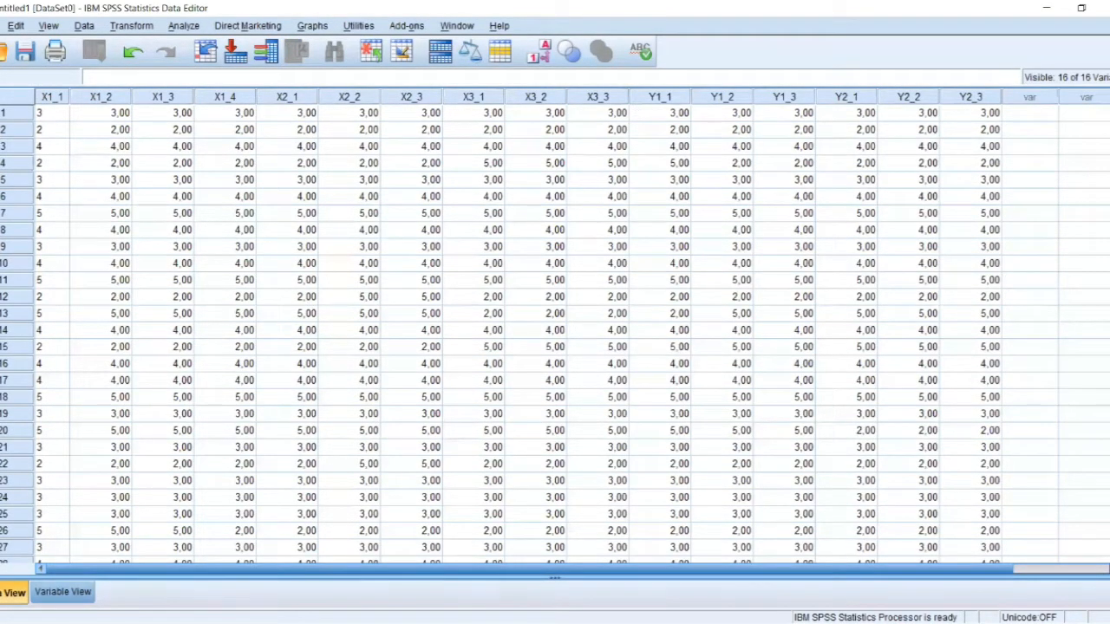
{"action": "scroll", "coordinate": [555, 329], "scroll_direction": "down", "scroll_amount": 9}
{"action": "scroll", "coordinate": [555, 329], "scroll_direction": "up", "scroll_amount": 9}
Step: Save the dataset in the Documents folder as amos in SPSS Statistics (*.sav) format
{"action": "left_click", "coordinate": [2, 25]}
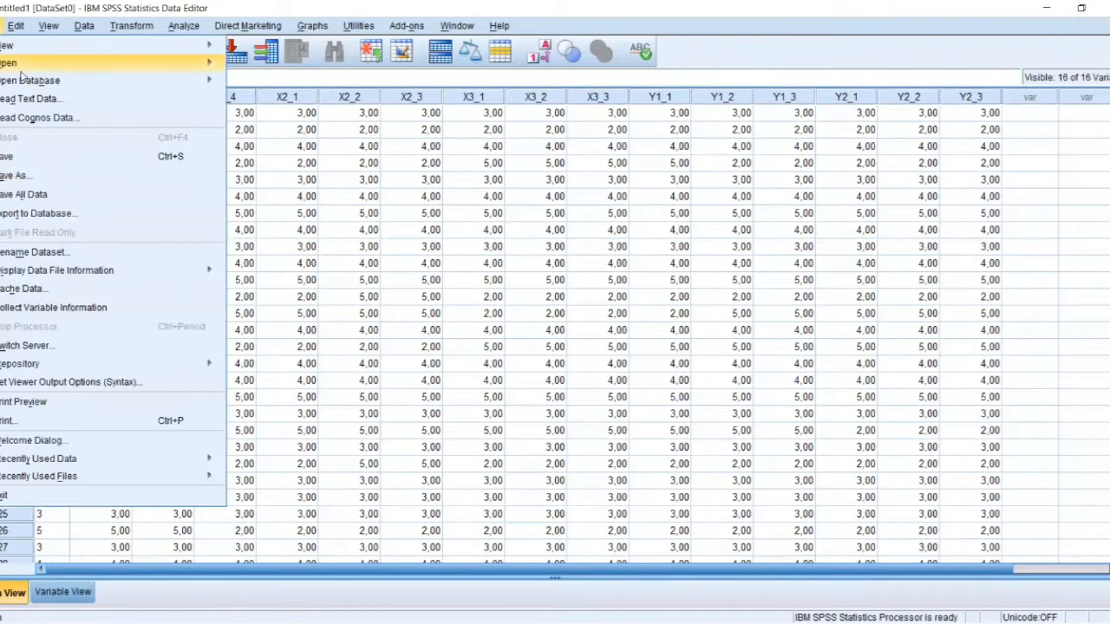
{"action": "left_click", "coordinate": [56, 157]}
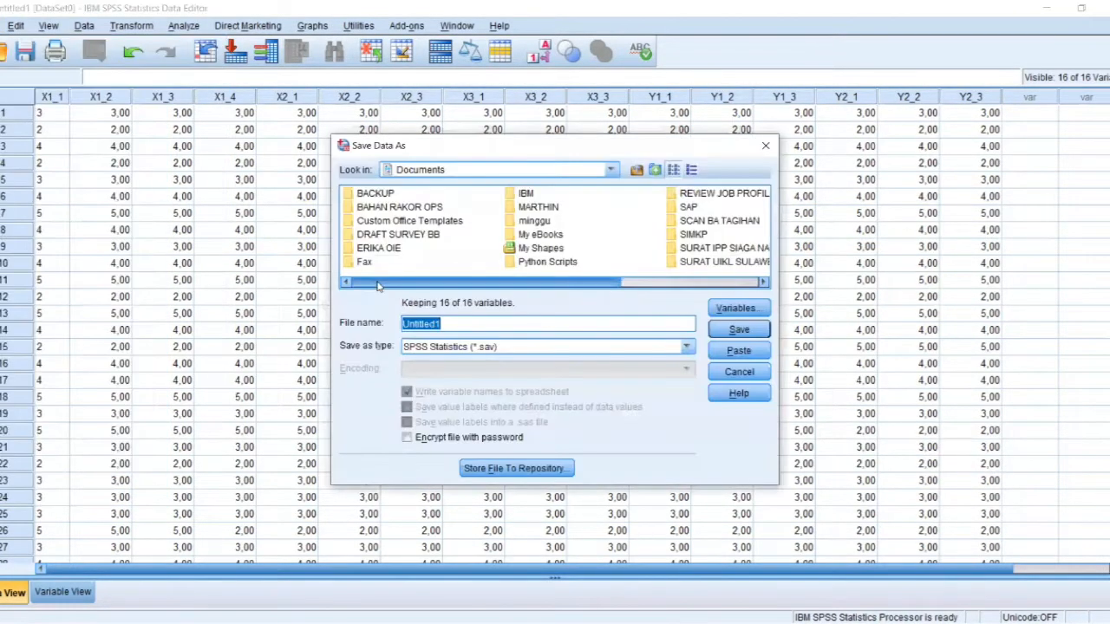
{"action": "type", "text": "amos"}
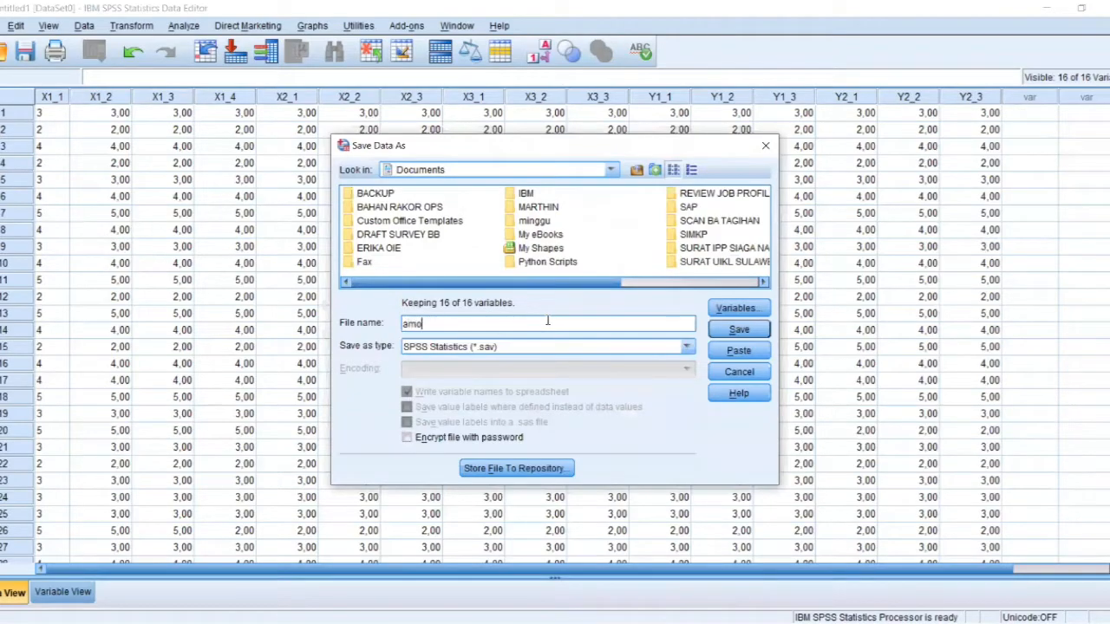
{"action": "left_click", "coordinate": [731, 333]}
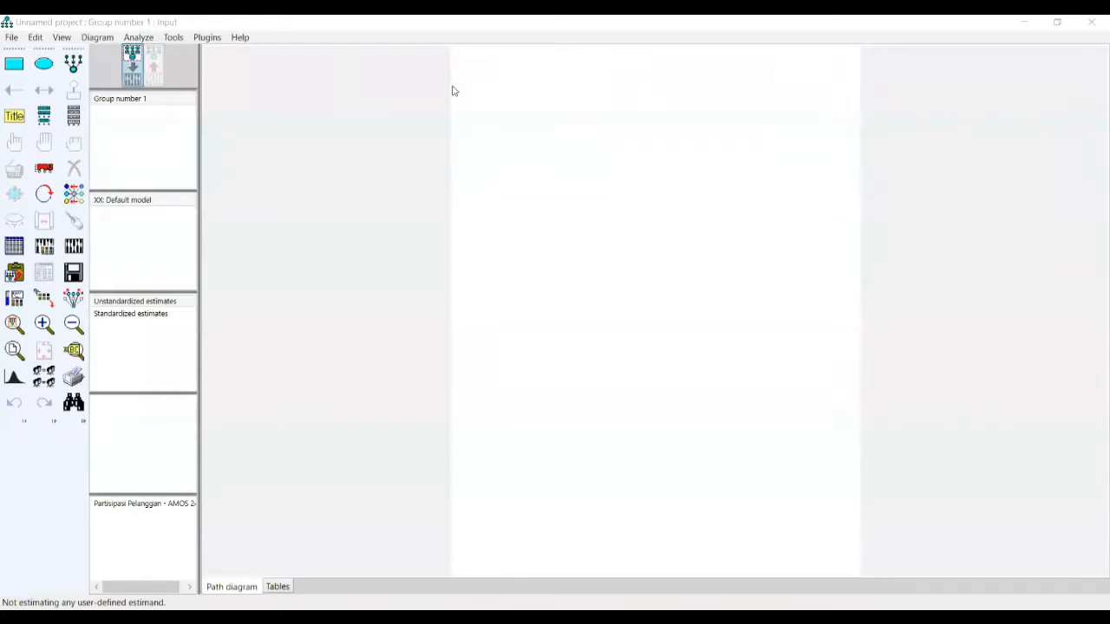
{"action": "left_click", "coordinate": [21, 72]}
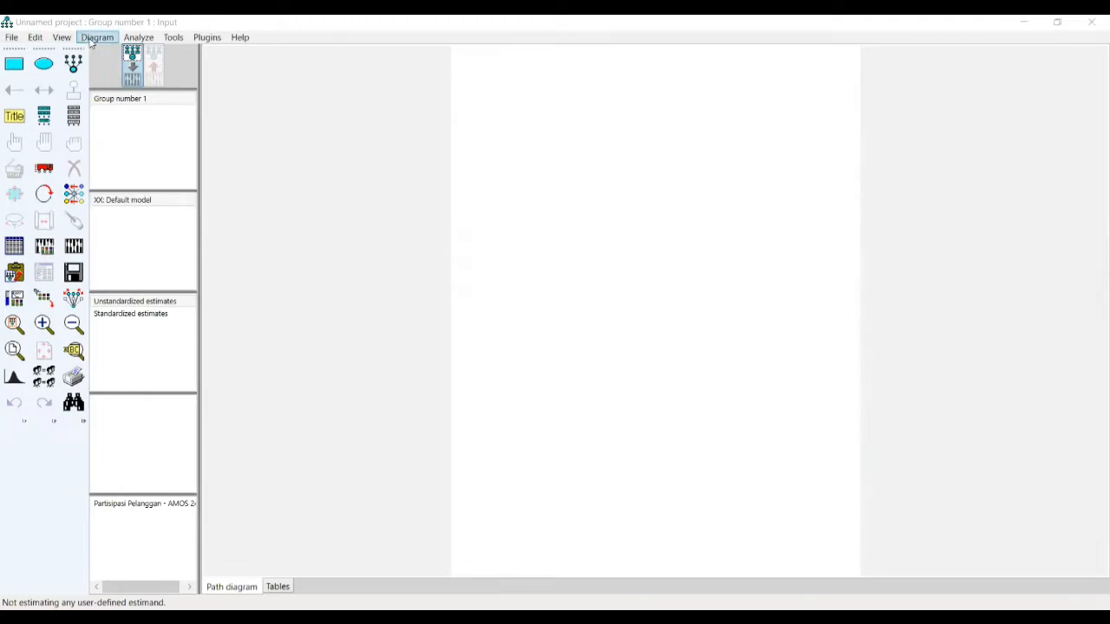
{"action": "left_click", "coordinate": [21, 39]}
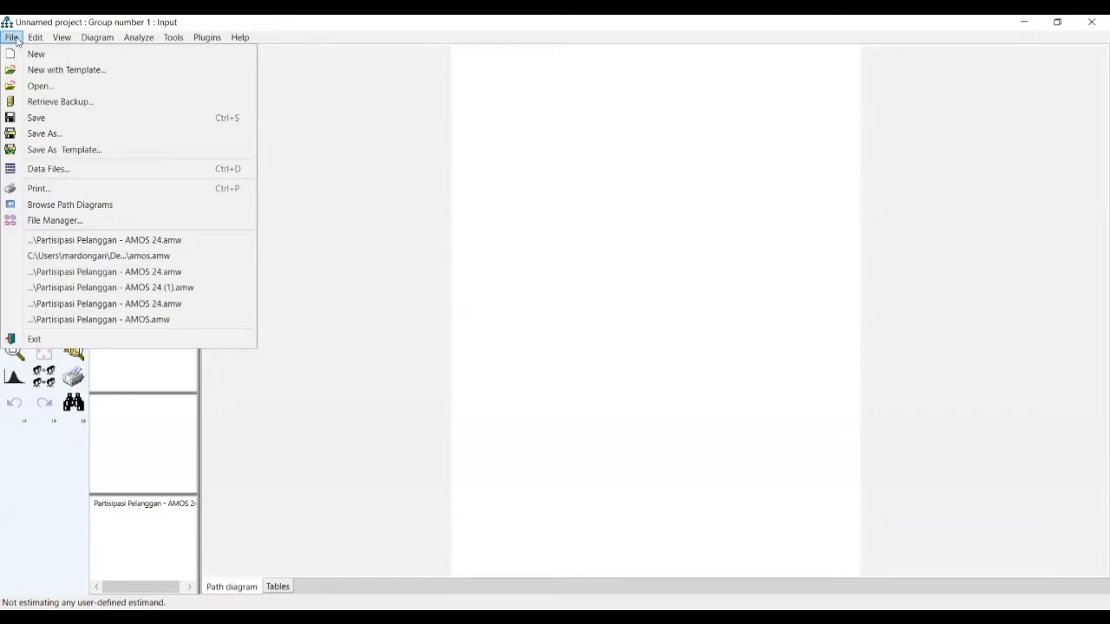
{"action": "mouse_move", "coordinate": [35, 40]}
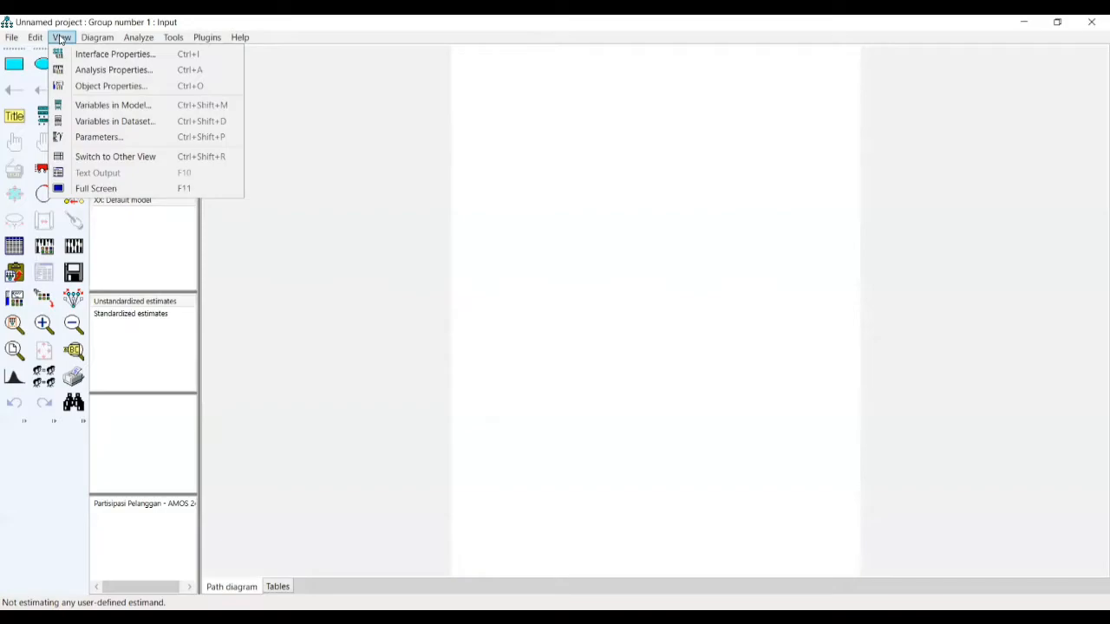
{"action": "left_click", "coordinate": [61, 39]}
{"action": "left_click", "coordinate": [62, 37]}
{"action": "mouse_move", "coordinate": [84, 37]}
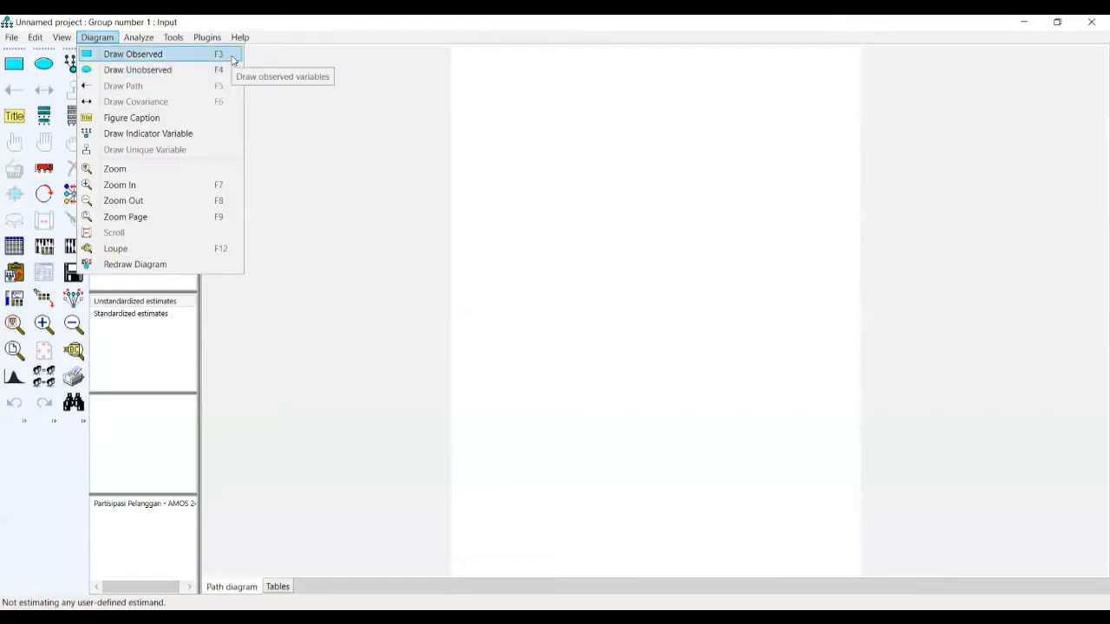
{"action": "mouse_move", "coordinate": [154, 41]}
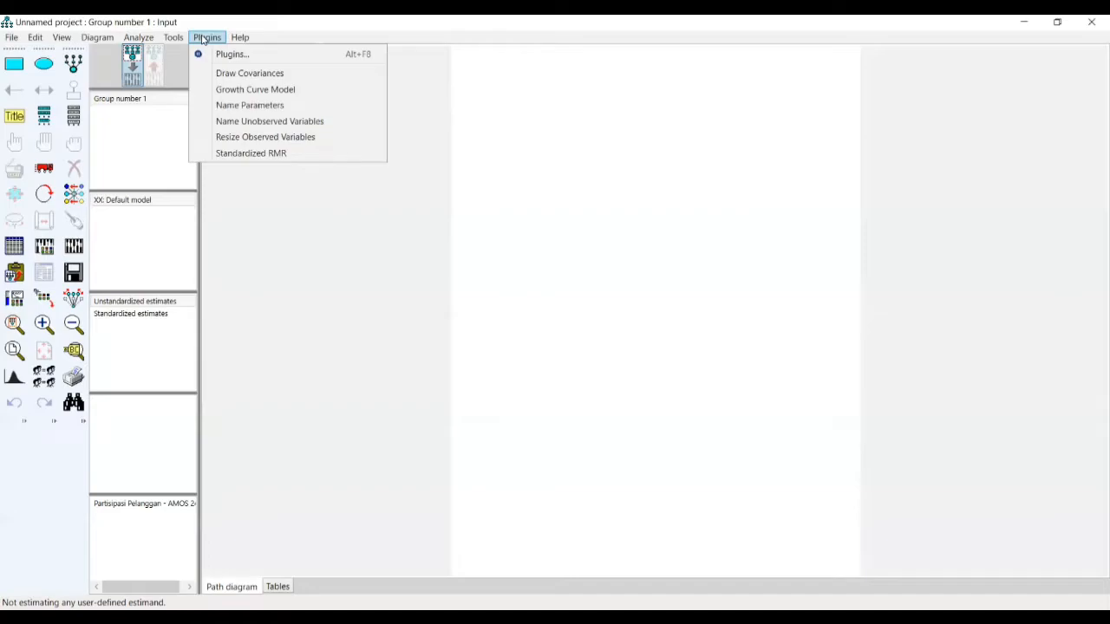
{"action": "mouse_move", "coordinate": [240, 39]}
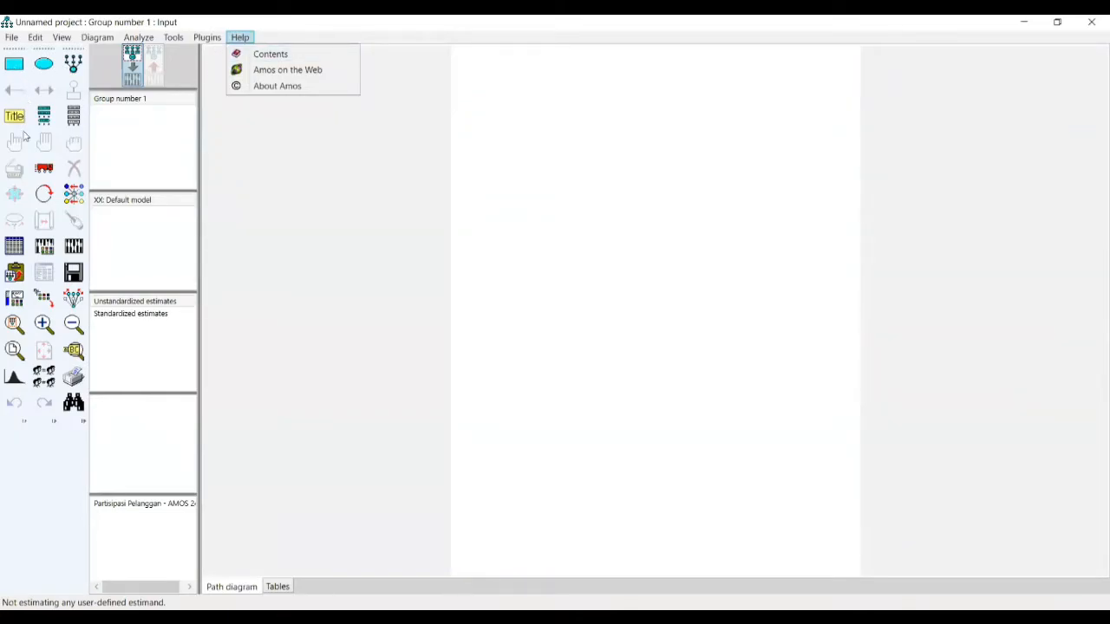
{"action": "left_click", "coordinate": [15, 67]}
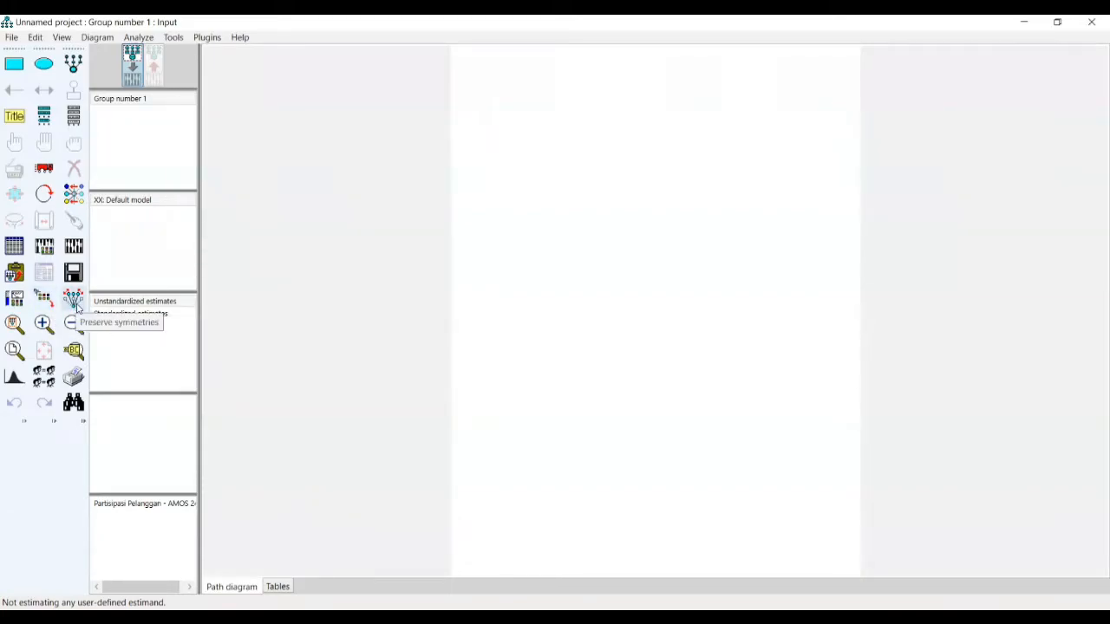
{"action": "left_click", "coordinate": [71, 337]}
{"action": "left_click", "coordinate": [72, 326]}
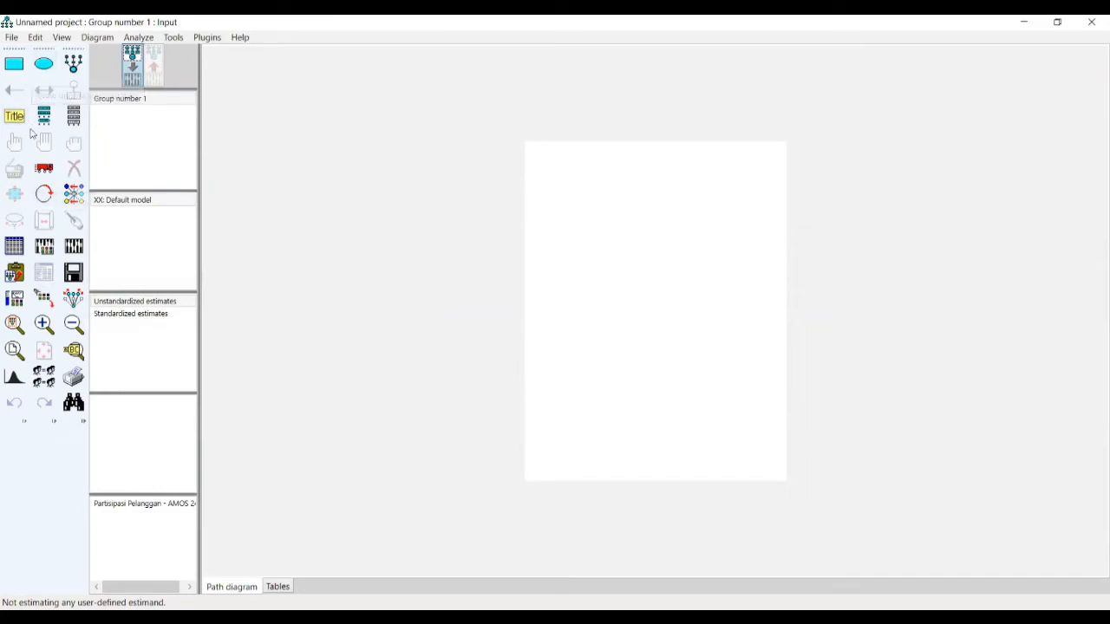
{"action": "left_click", "coordinate": [44, 327]}
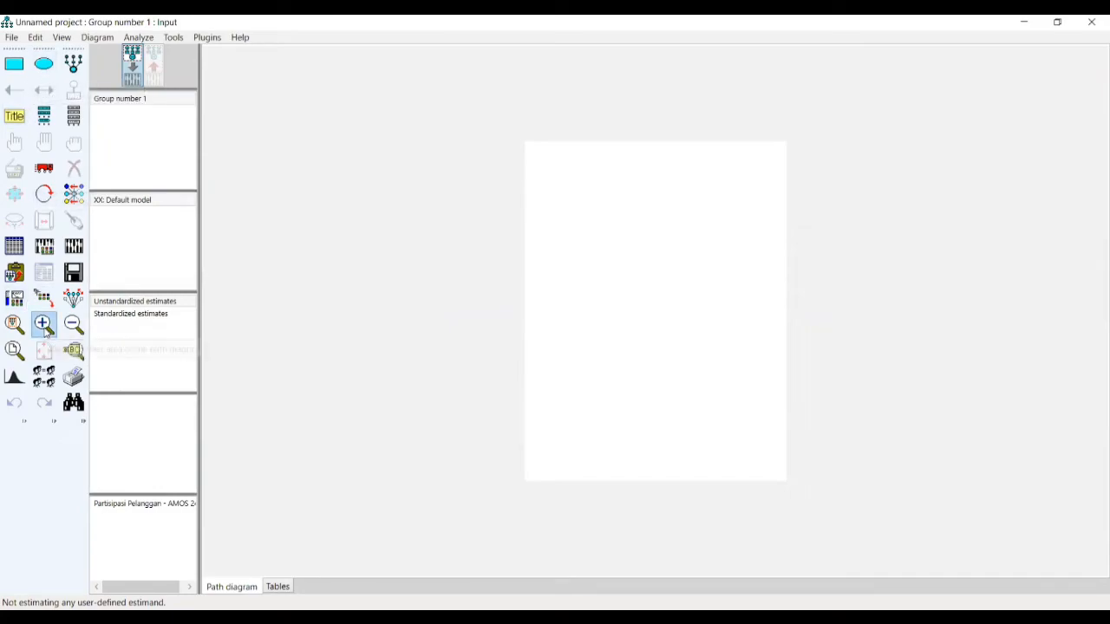
Step: Assign the SPSS file Partisipasi Pelanggan.sav from the Statistik folder as the data file for Group number 1
{"action": "left_click", "coordinate": [44, 324]}
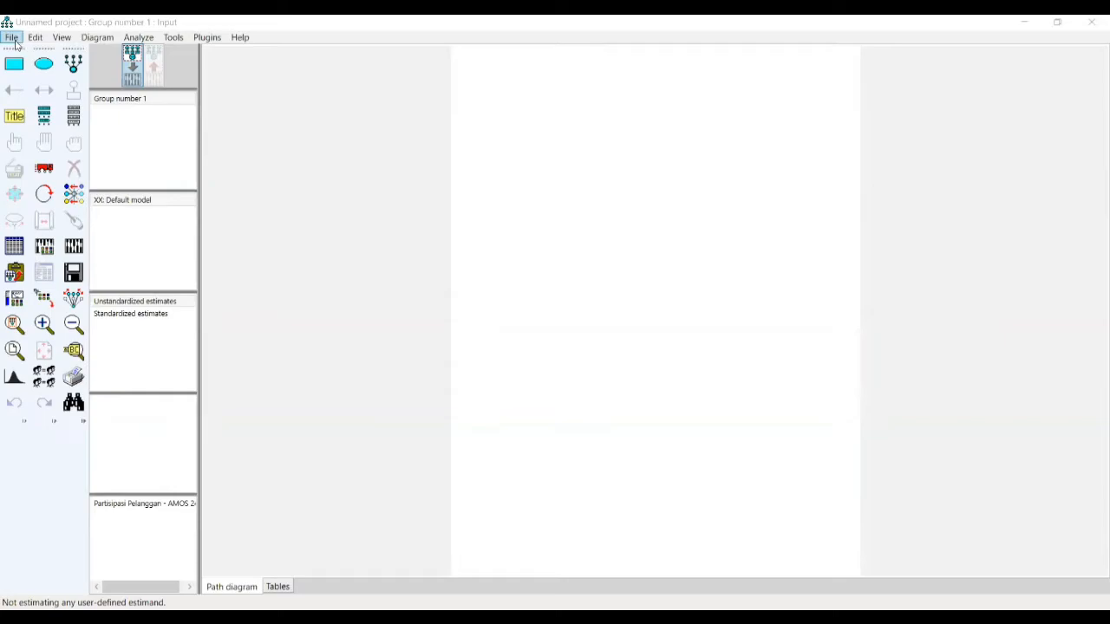
{"action": "left_click", "coordinate": [13, 38]}
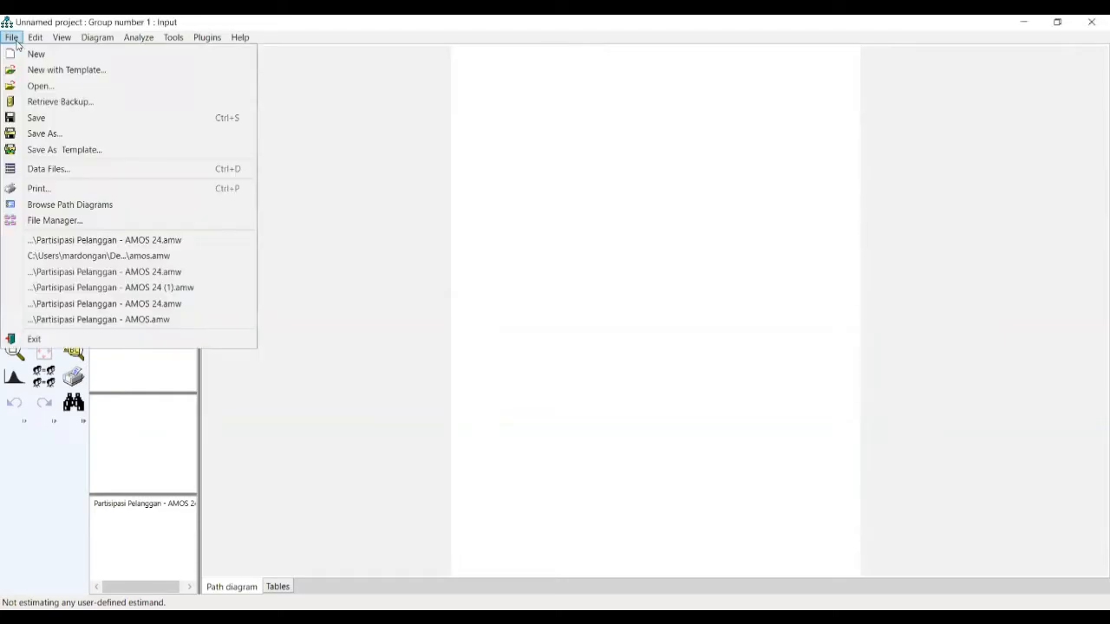
{"action": "left_click", "coordinate": [85, 170]}
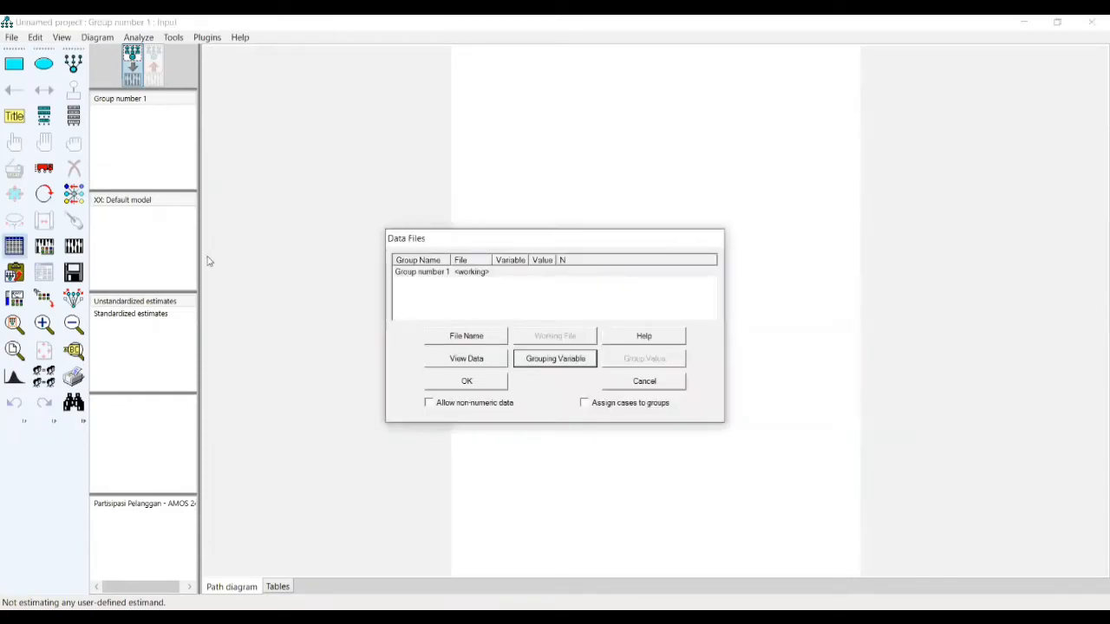
{"action": "left_click", "coordinate": [474, 342]}
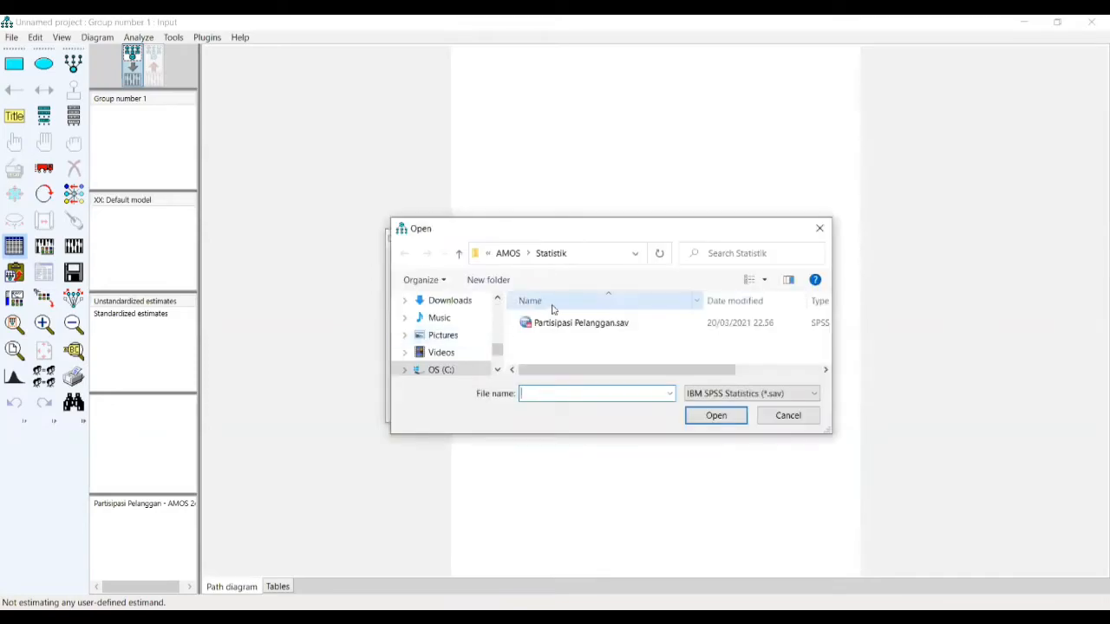
{"action": "left_click", "coordinate": [560, 323]}
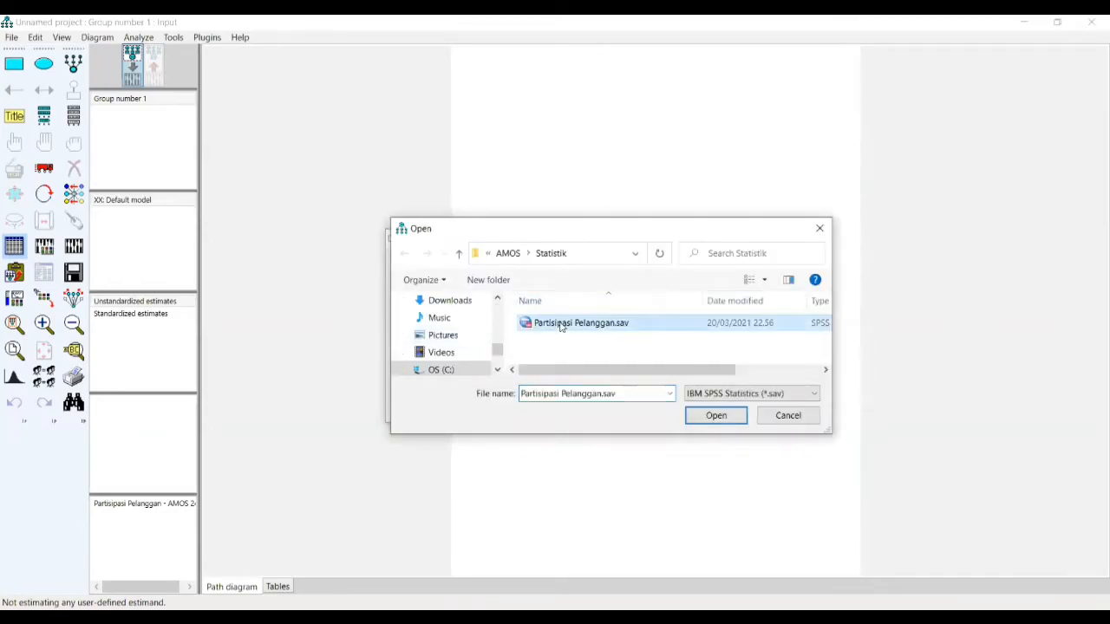
{"action": "double_click", "coordinate": [622, 325]}
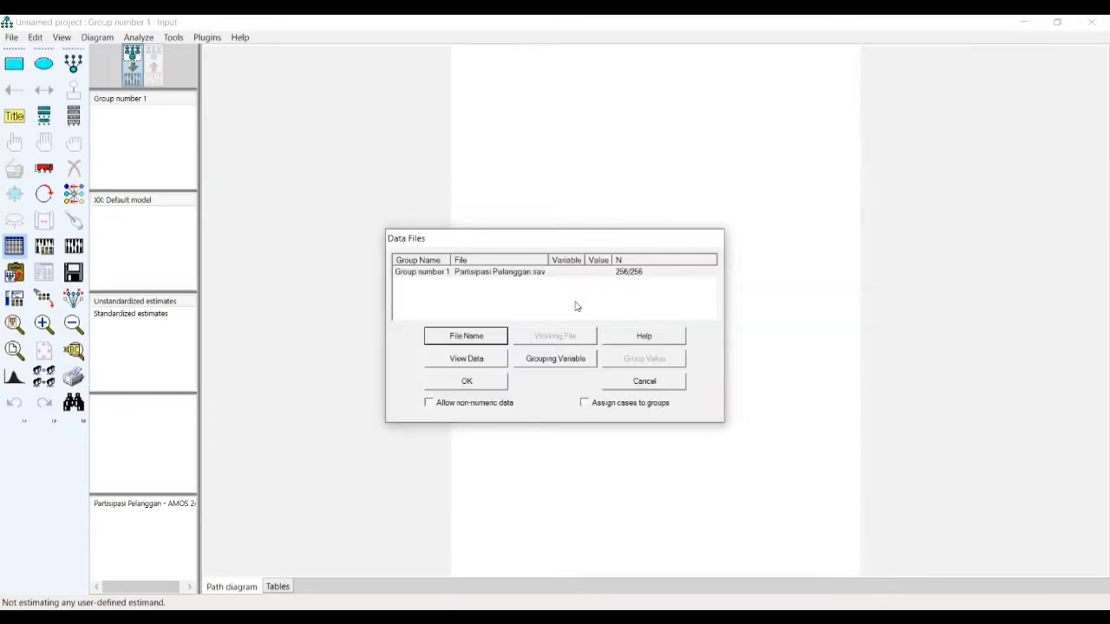
{"action": "left_click", "coordinate": [482, 382]}
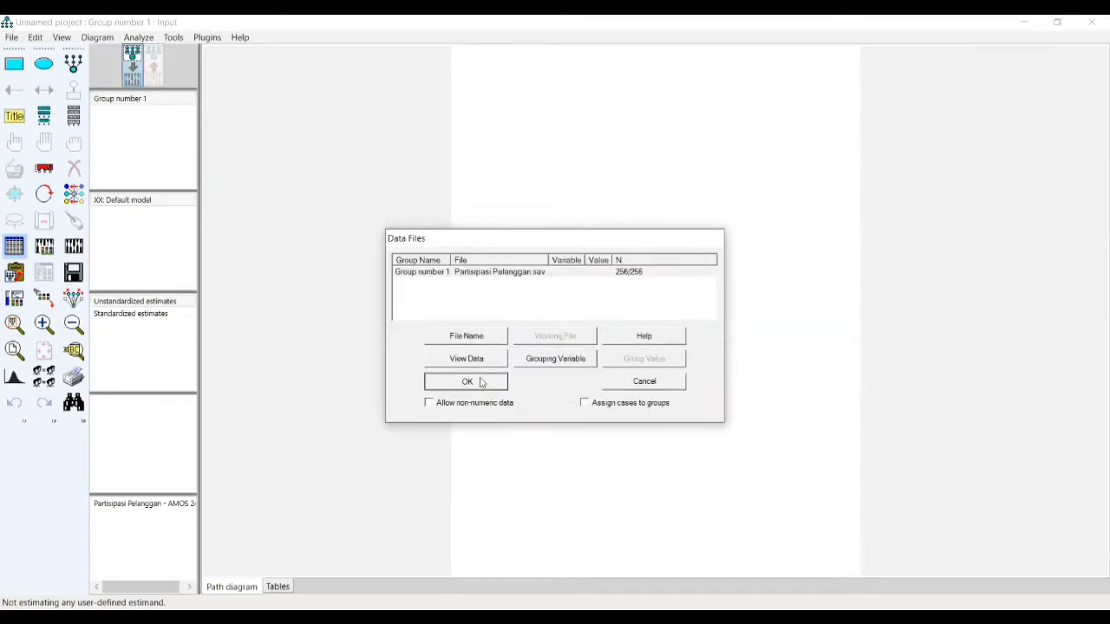
{"action": "left_click", "coordinate": [482, 382]}
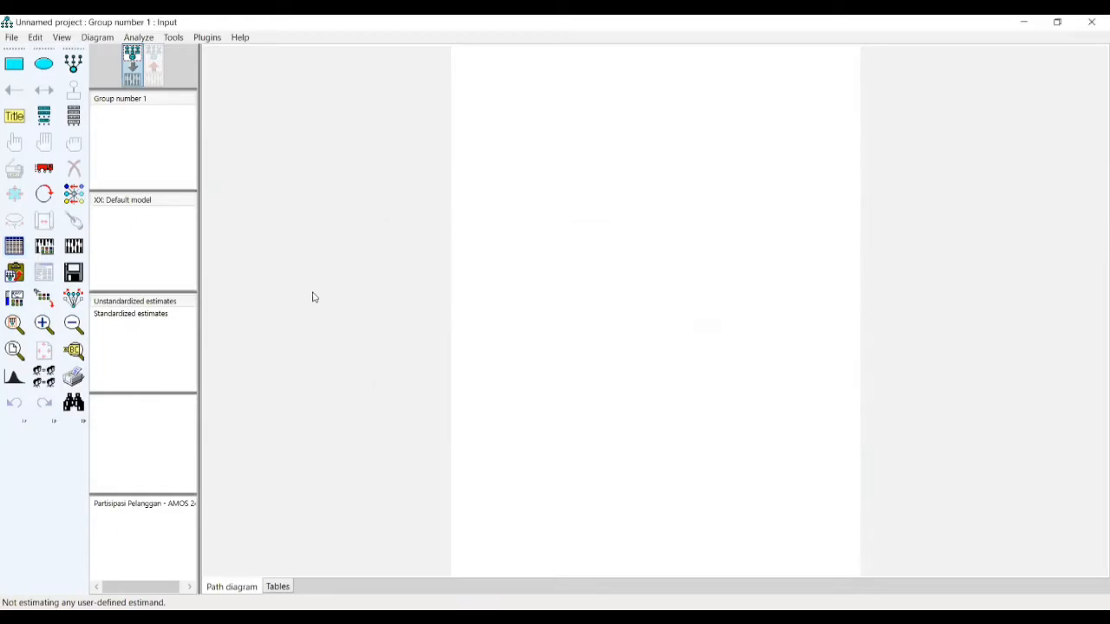
Step: Check the list of variables in the linked dataset and the group settings, leaving both without changes
{"action": "left_click", "coordinate": [73, 119]}
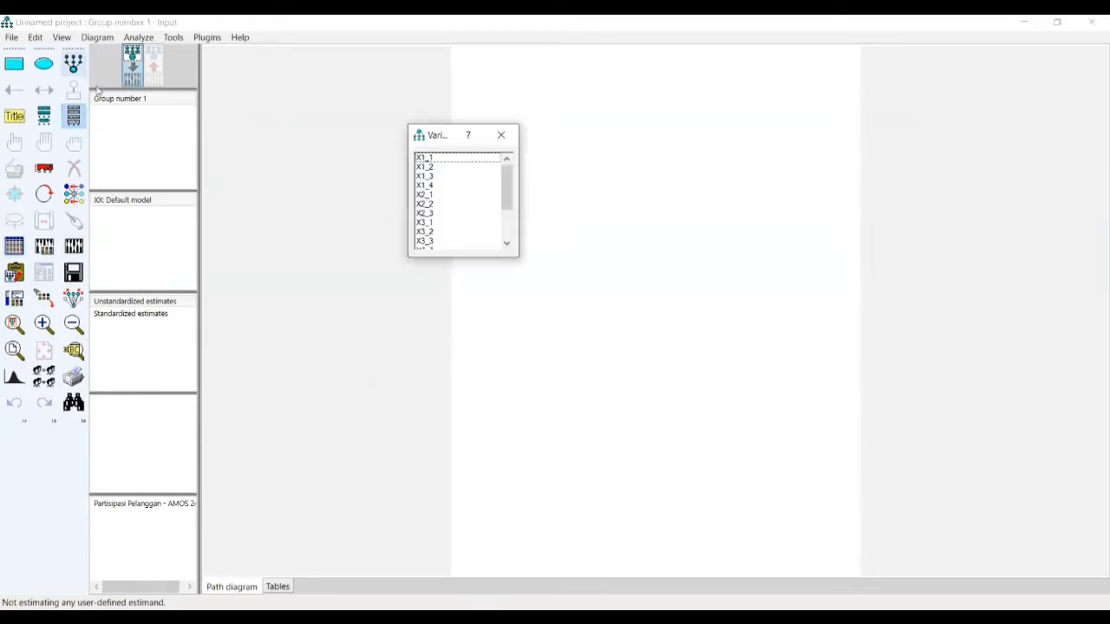
{"action": "double_click", "coordinate": [138, 99]}
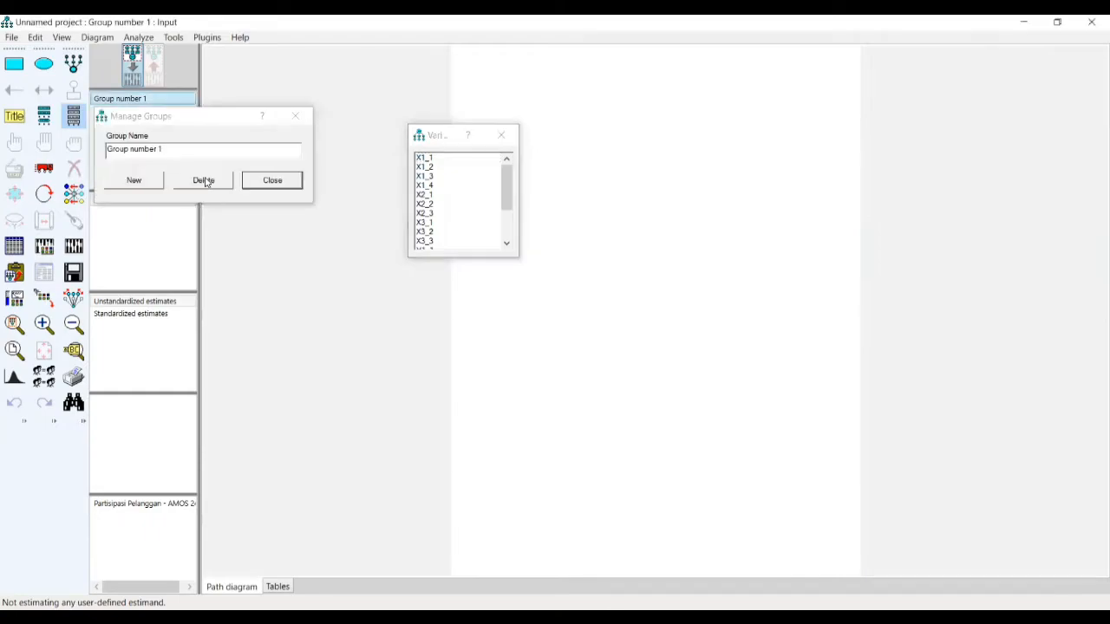
{"action": "left_click", "coordinate": [271, 181]}
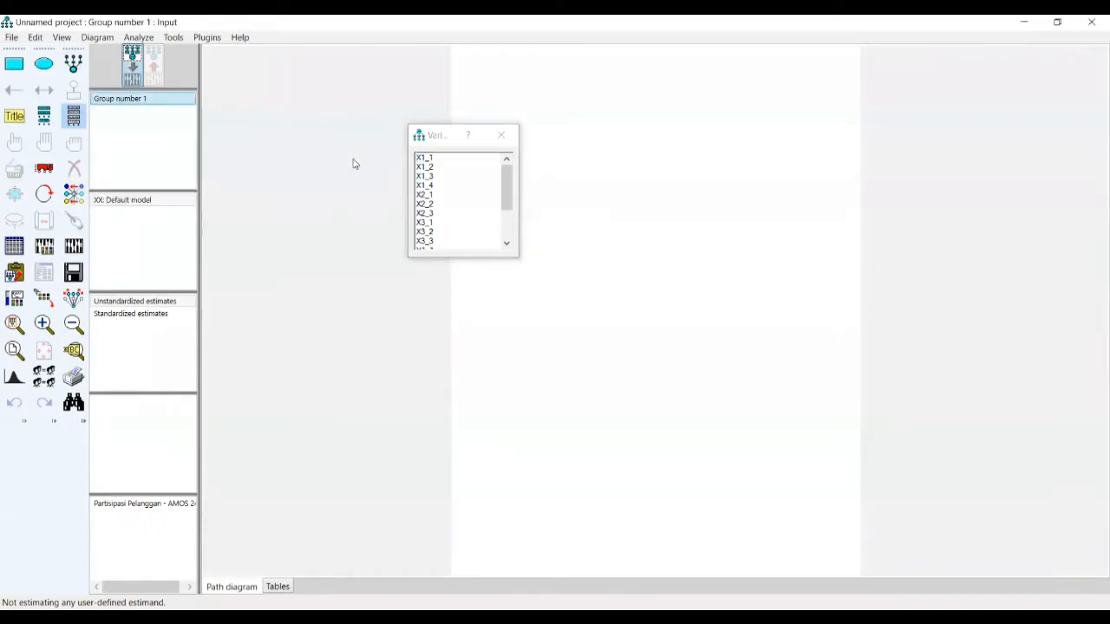
{"action": "left_click", "coordinate": [501, 135]}
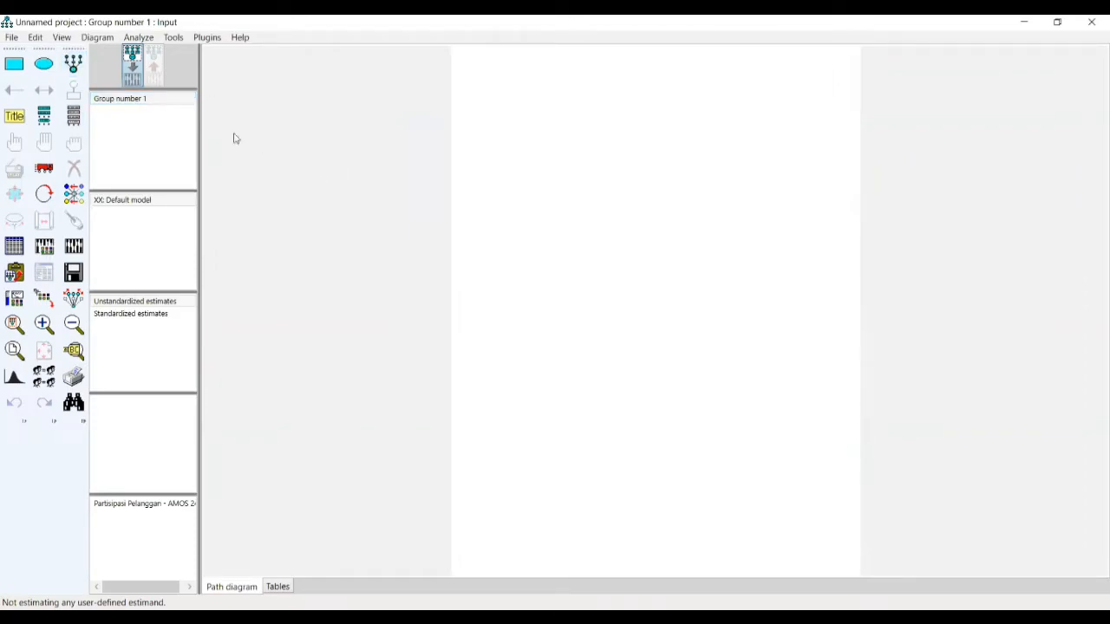
Step: Set the path diagram's paper size to Landscape - Letter in the interface properties
{"action": "left_click", "coordinate": [63, 38]}
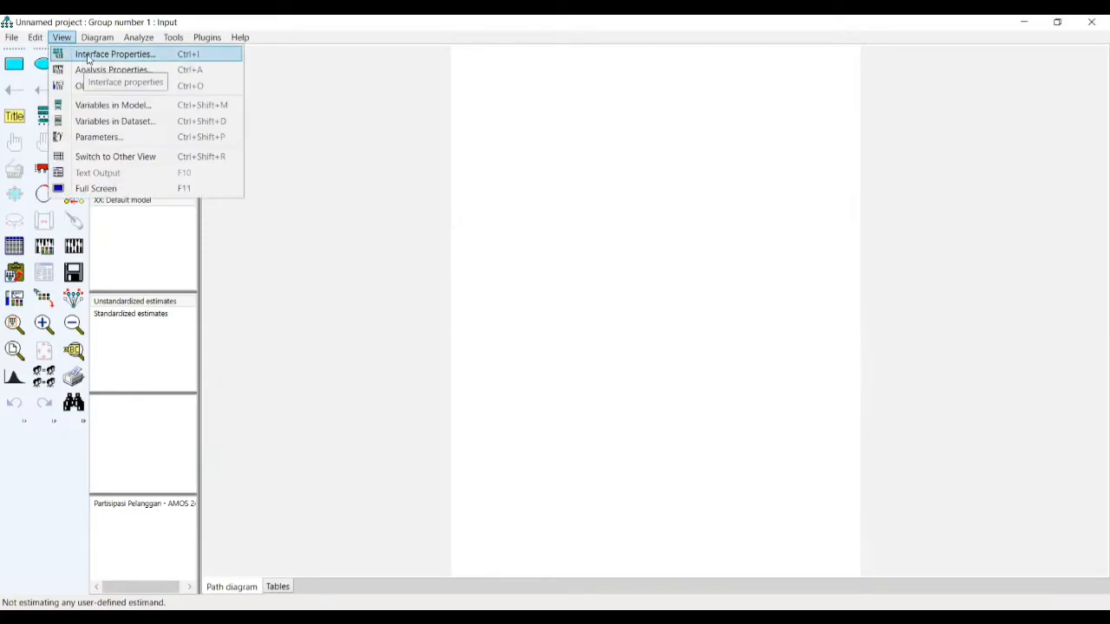
{"action": "left_click", "coordinate": [87, 57]}
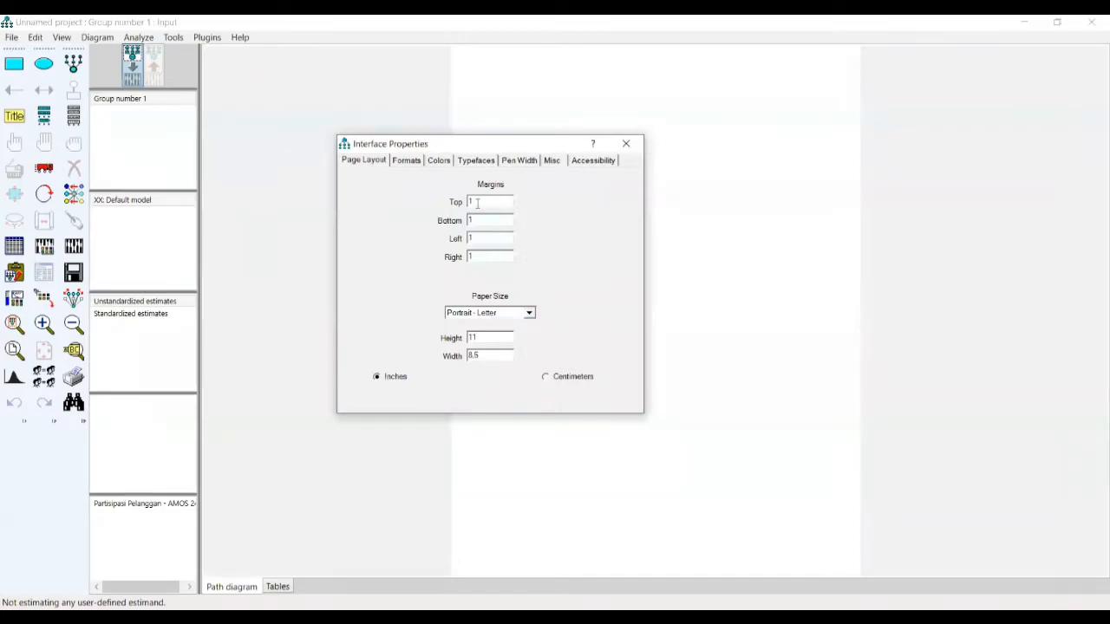
{"action": "left_click", "coordinate": [529, 314]}
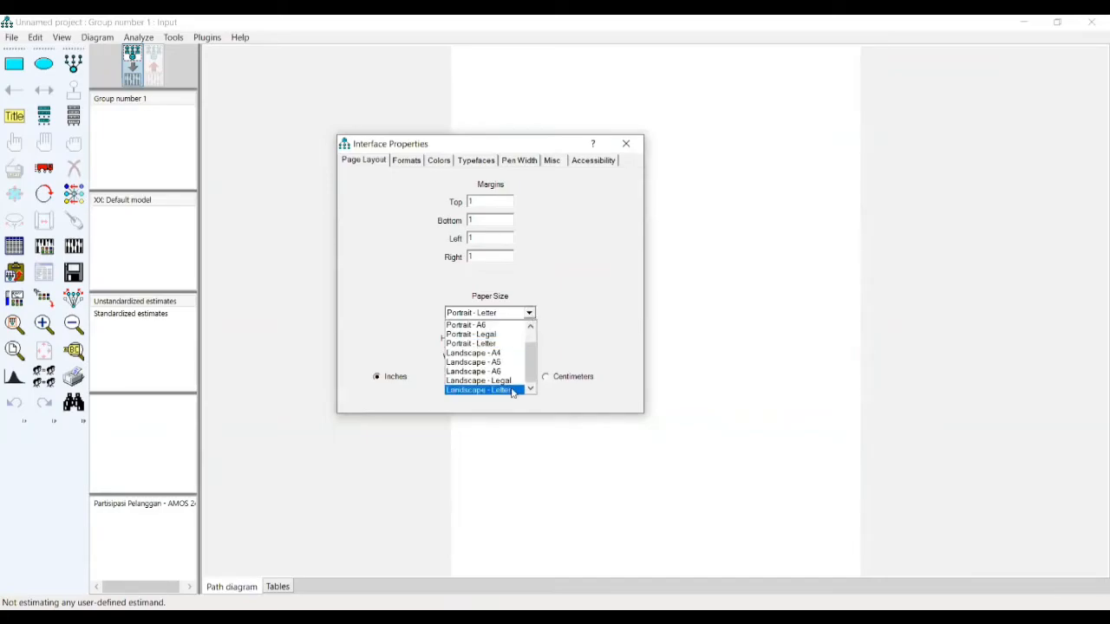
{"action": "left_click", "coordinate": [513, 392]}
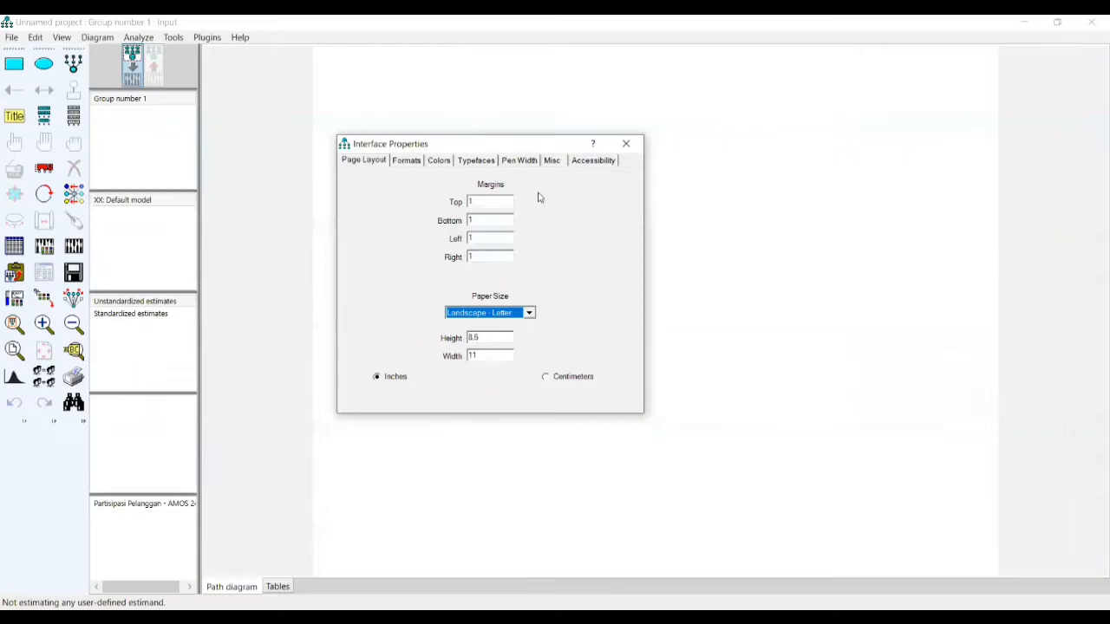
{"action": "left_click", "coordinate": [627, 146]}
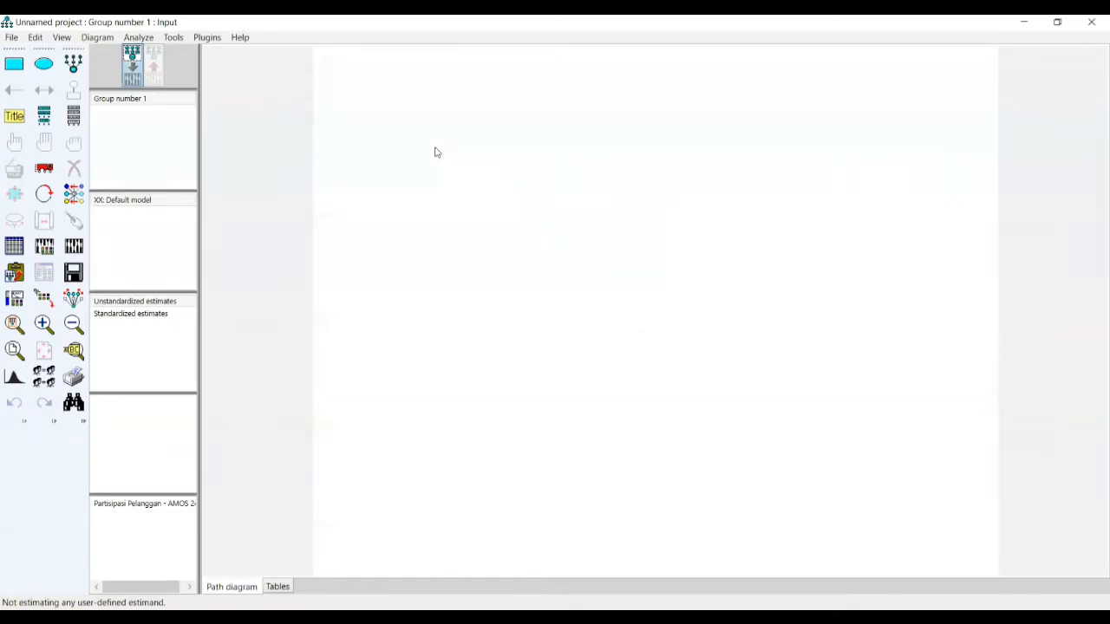
Step: Draw one latent variable circle and duplicate it to make five, with three stacked on the page's left half and two on its right half
{"action": "left_click", "coordinate": [71, 64]}
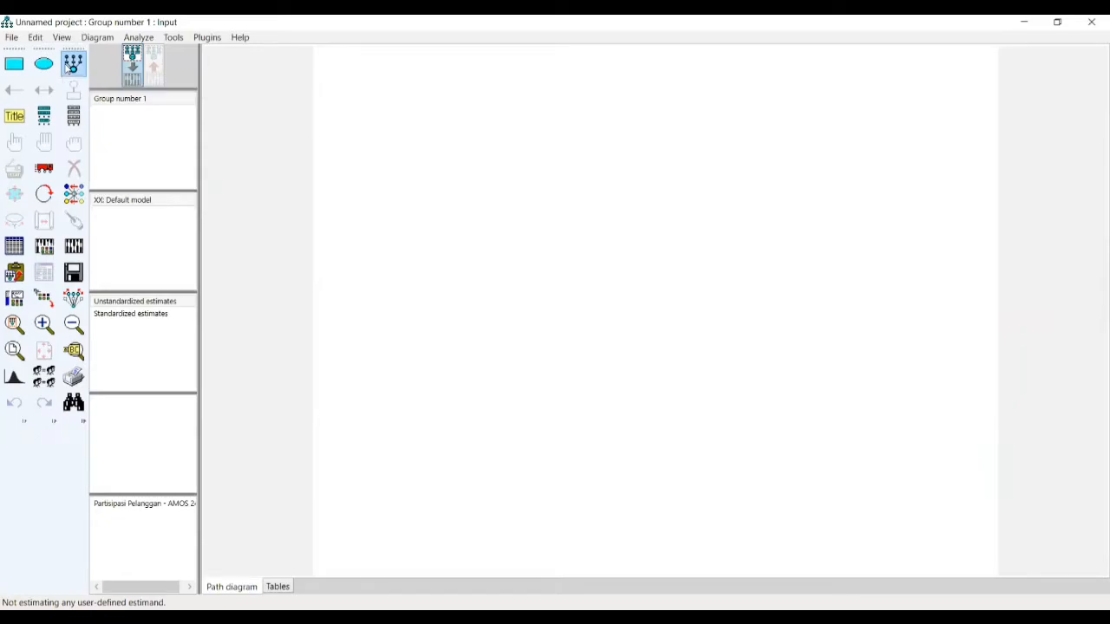
{"action": "left_click", "coordinate": [494, 131]}
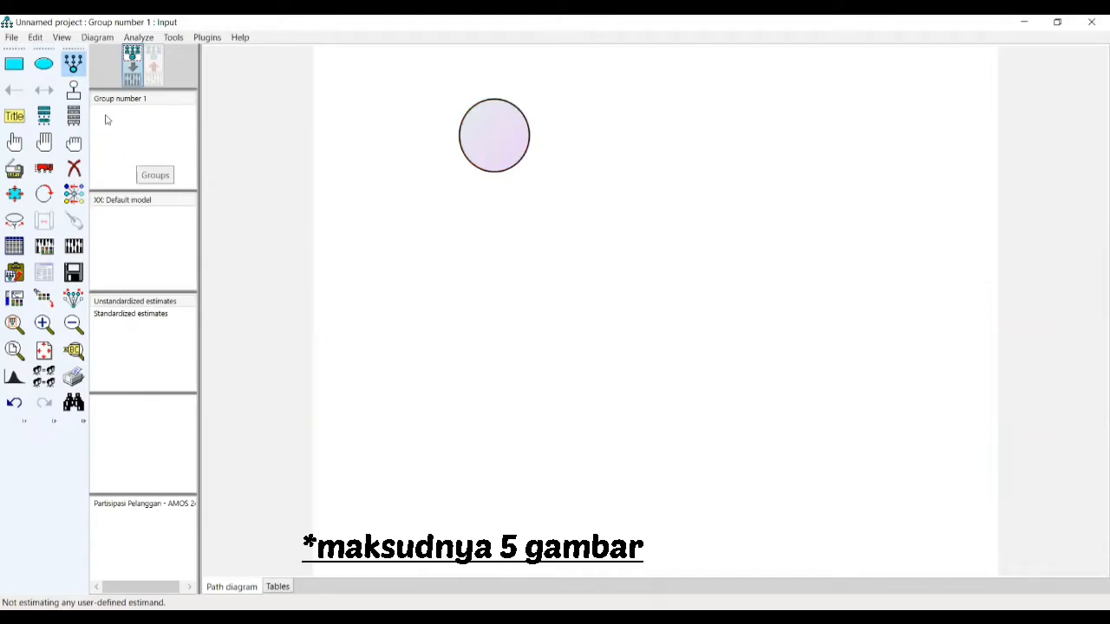
{"action": "left_click", "coordinate": [13, 172]}
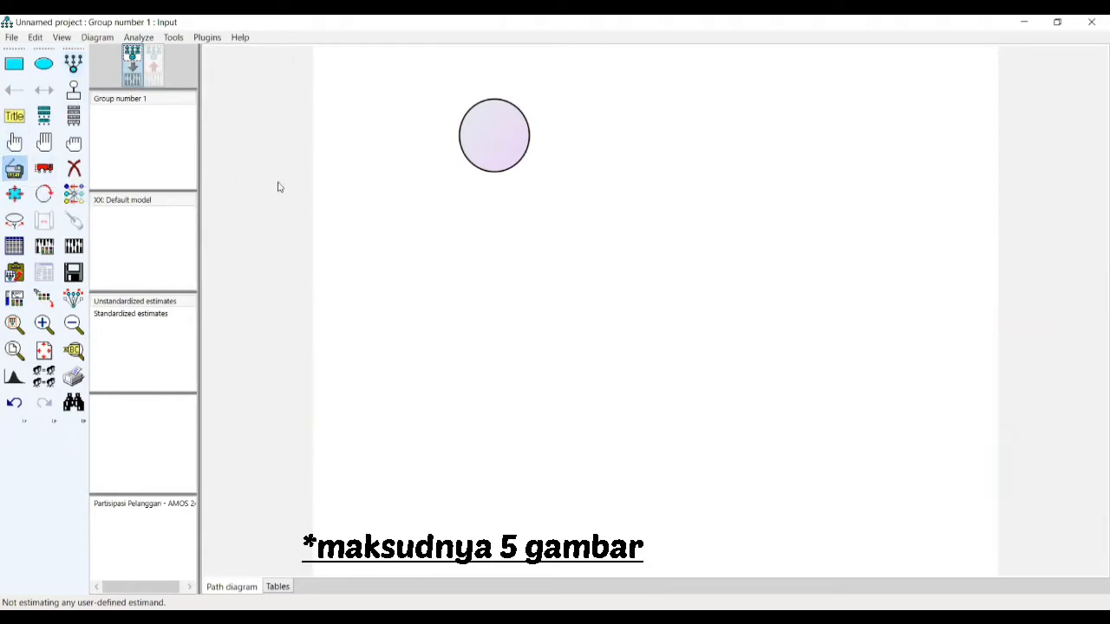
{"action": "left_click_drag", "start_coordinate": [491, 155], "coordinate": [846, 390]}
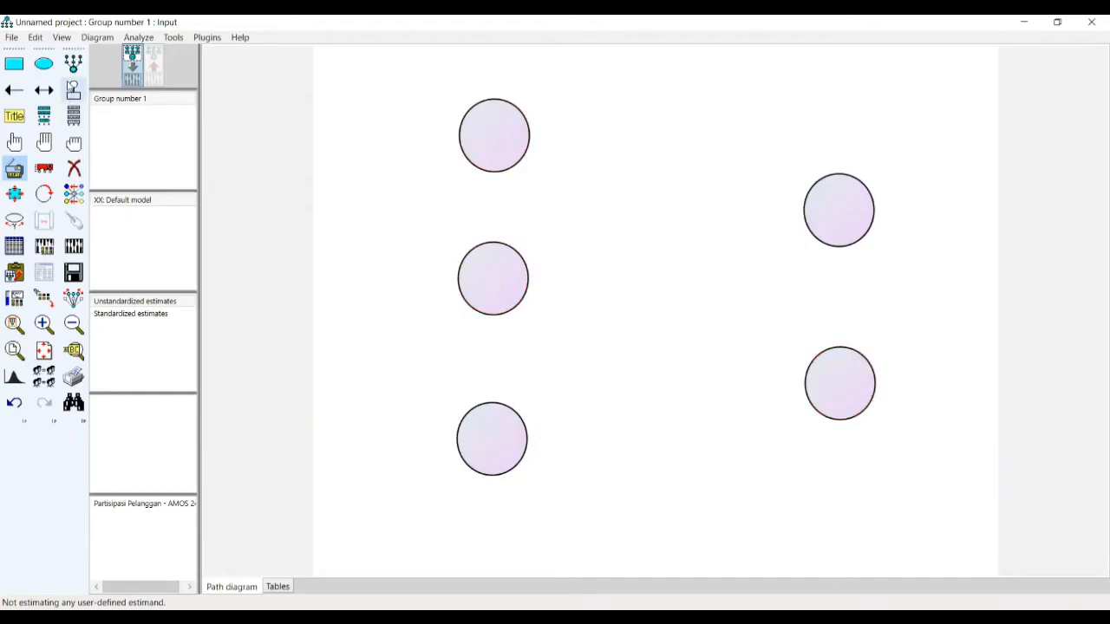
Step: Add indicators with error terms to the left-hand latent variables: four on the upper circle and three each on the middle and lower circles
{"action": "left_click", "coordinate": [73, 63]}
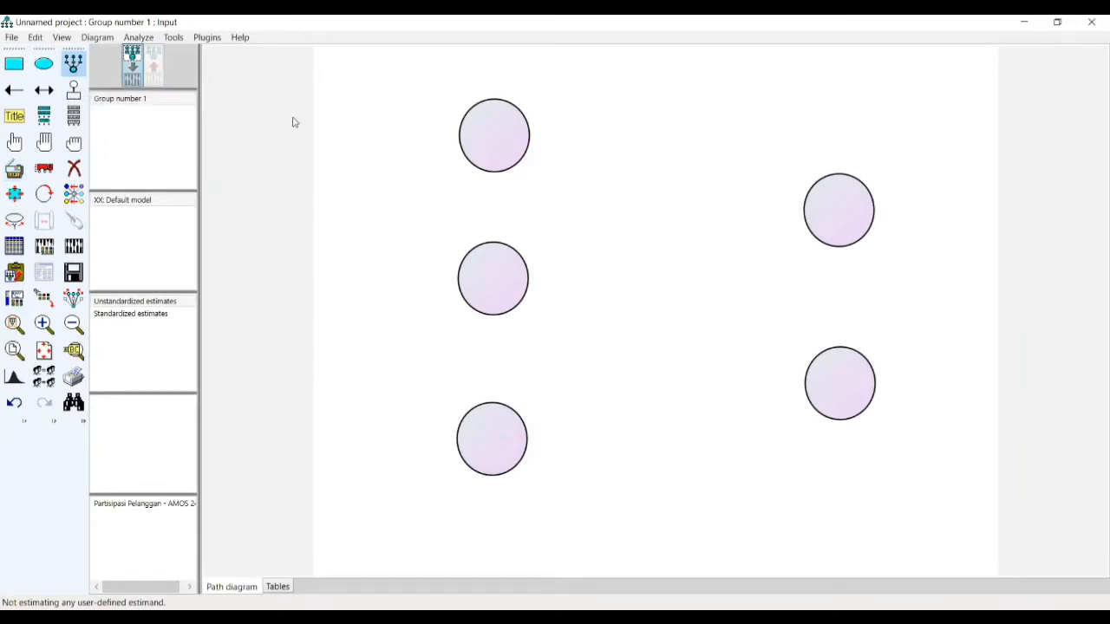
{"action": "left_click", "coordinate": [484, 135]}
{"action": "left_click", "coordinate": [488, 135]}
{"action": "left_click", "coordinate": [488, 134]}
{"action": "left_click", "coordinate": [489, 134]}
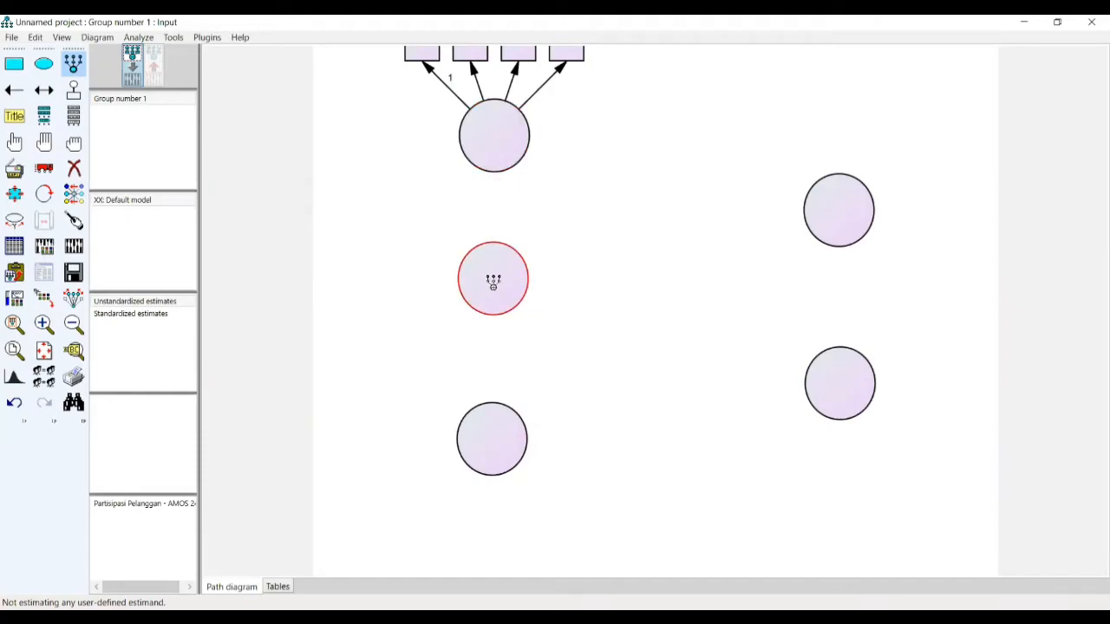
{"action": "left_click", "coordinate": [492, 280]}
{"action": "left_click", "coordinate": [492, 280]}
{"action": "left_click", "coordinate": [493, 280]}
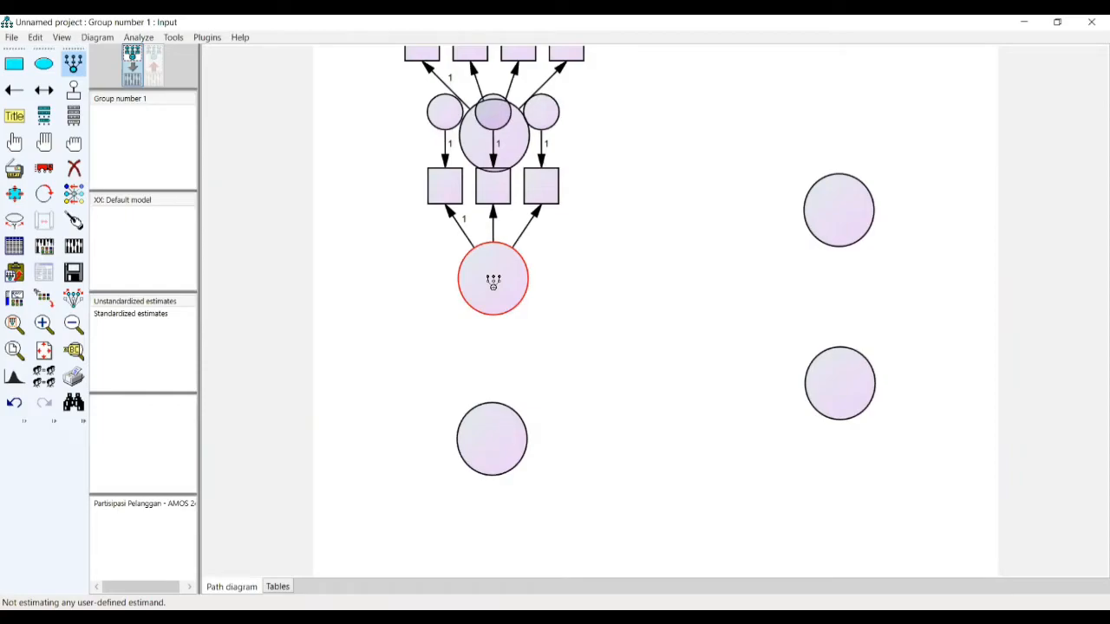
{"action": "left_click", "coordinate": [492, 438]}
{"action": "left_click", "coordinate": [492, 438]}
{"action": "left_click", "coordinate": [492, 438]}
Step: Add three indicators with error terms to each of the two right-hand latent variables
{"action": "left_click", "coordinate": [820, 230]}
{"action": "left_click", "coordinate": [819, 230]}
{"action": "left_click", "coordinate": [819, 230]}
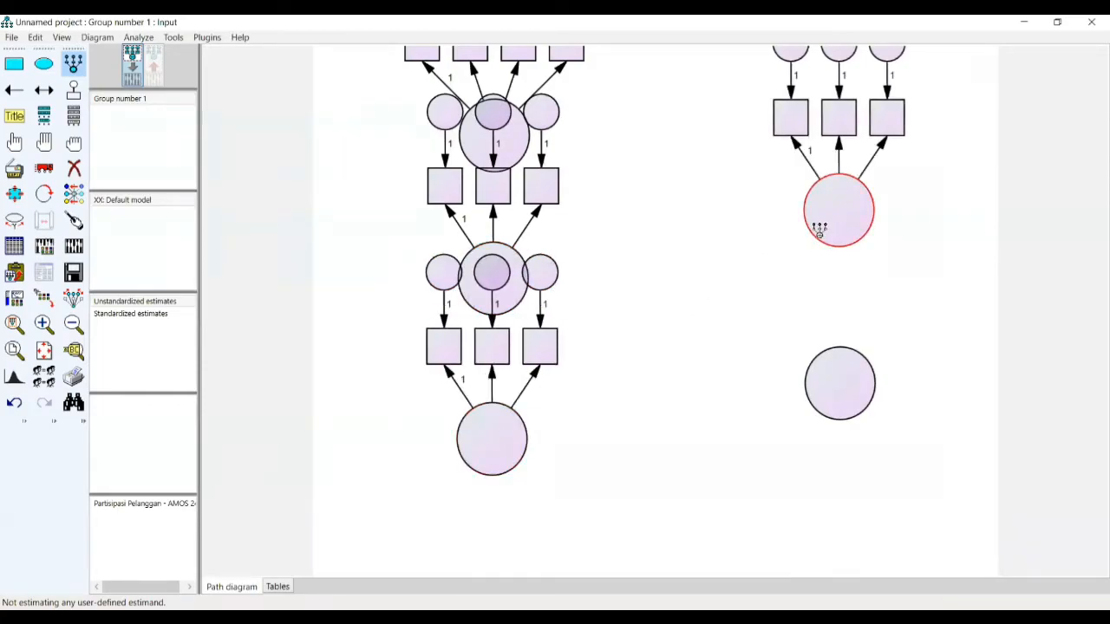
{"action": "left_click", "coordinate": [852, 373]}
{"action": "left_click", "coordinate": [851, 373]}
{"action": "left_click", "coordinate": [852, 373]}
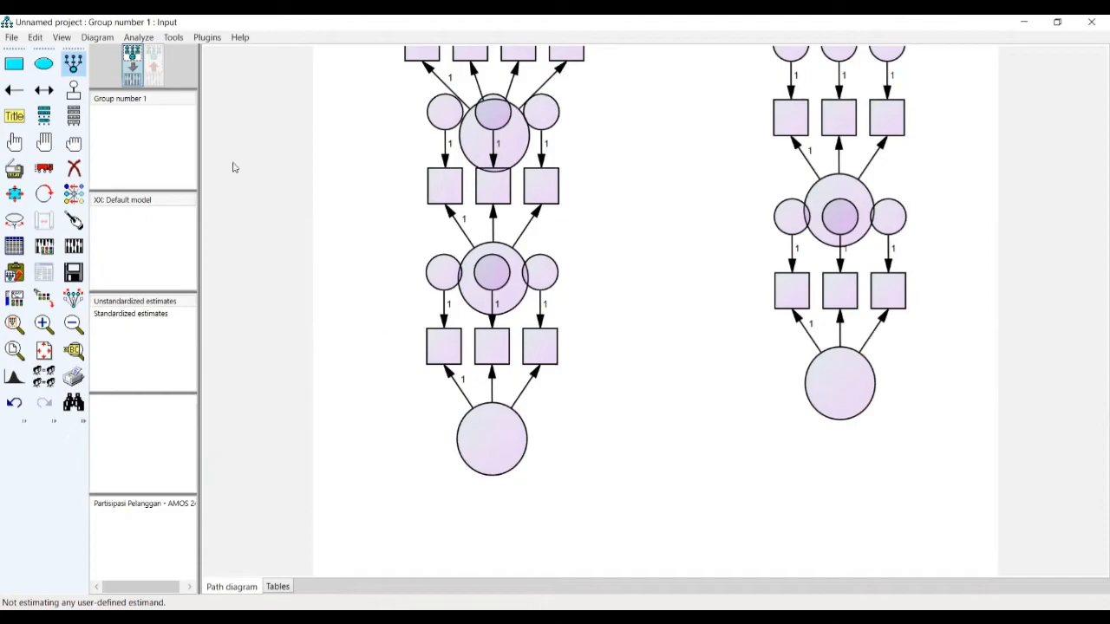
Step: Rotate the indicators so they extend leftward from the three left-hand latent variables and rightward from the two right-hand ones
{"action": "left_click", "coordinate": [50, 197]}
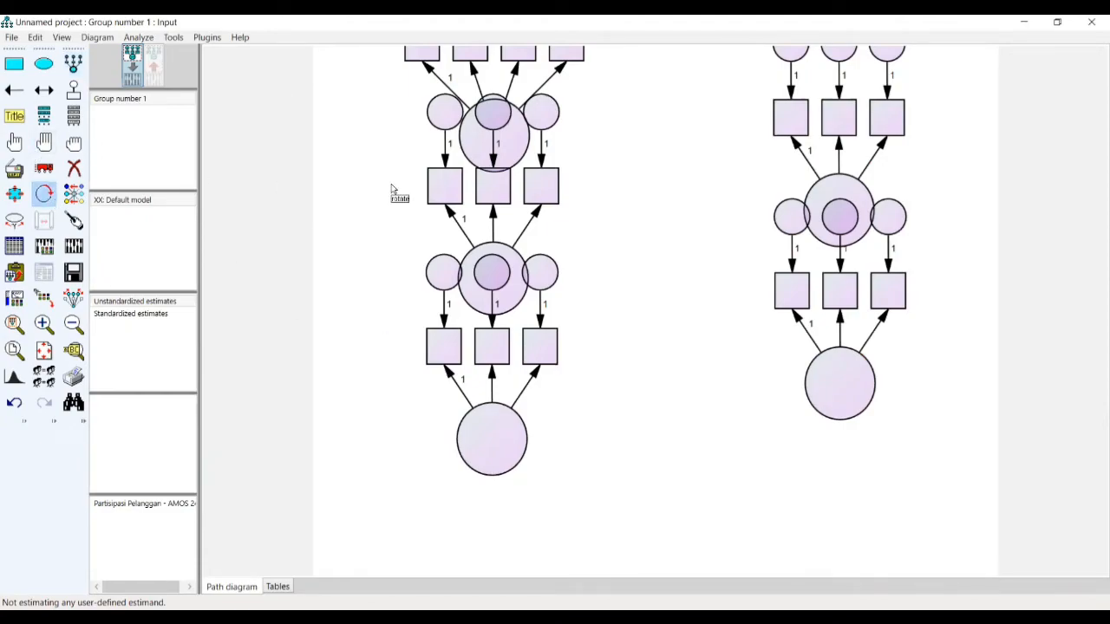
{"action": "left_click", "coordinate": [481, 149]}
{"action": "left_click", "coordinate": [484, 149]}
{"action": "left_click", "coordinate": [484, 149]}
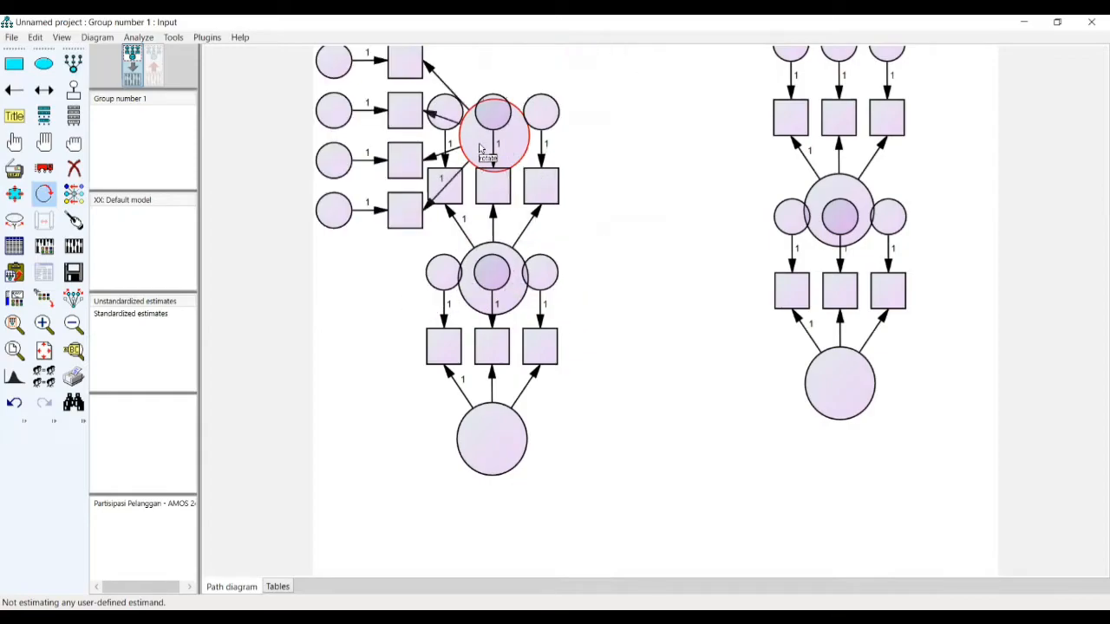
{"action": "left_click", "coordinate": [511, 294]}
{"action": "left_click", "coordinate": [511, 295]}
{"action": "left_click", "coordinate": [512, 295]}
{"action": "left_click", "coordinate": [508, 454]}
{"action": "left_click", "coordinate": [508, 454]}
{"action": "left_click", "coordinate": [508, 454]}
{"action": "left_click", "coordinate": [857, 376]}
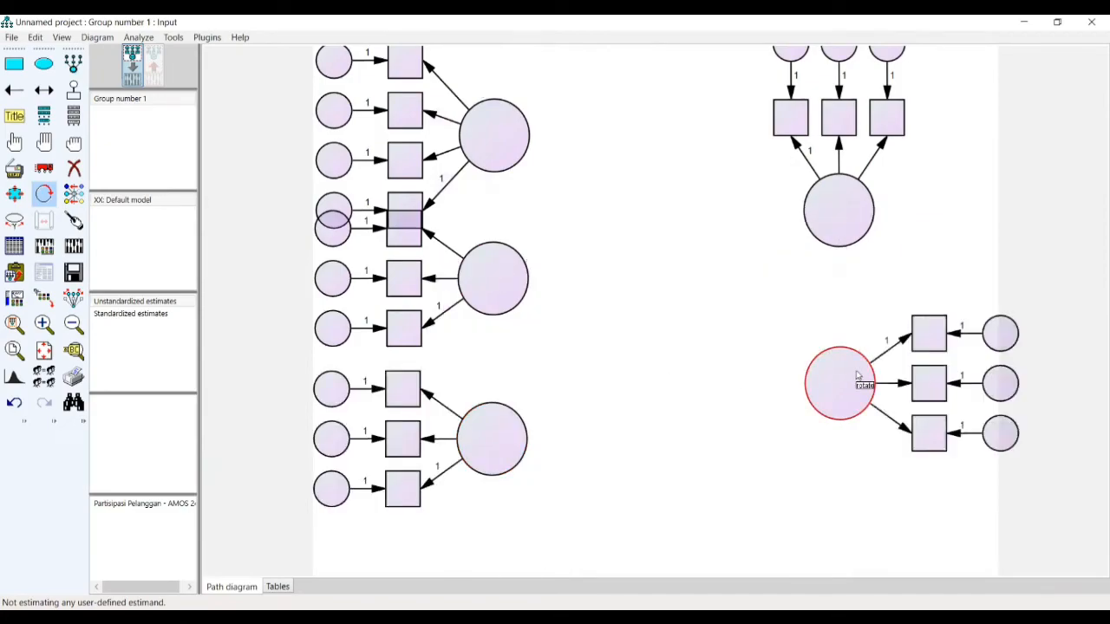
{"action": "left_click", "coordinate": [865, 201]}
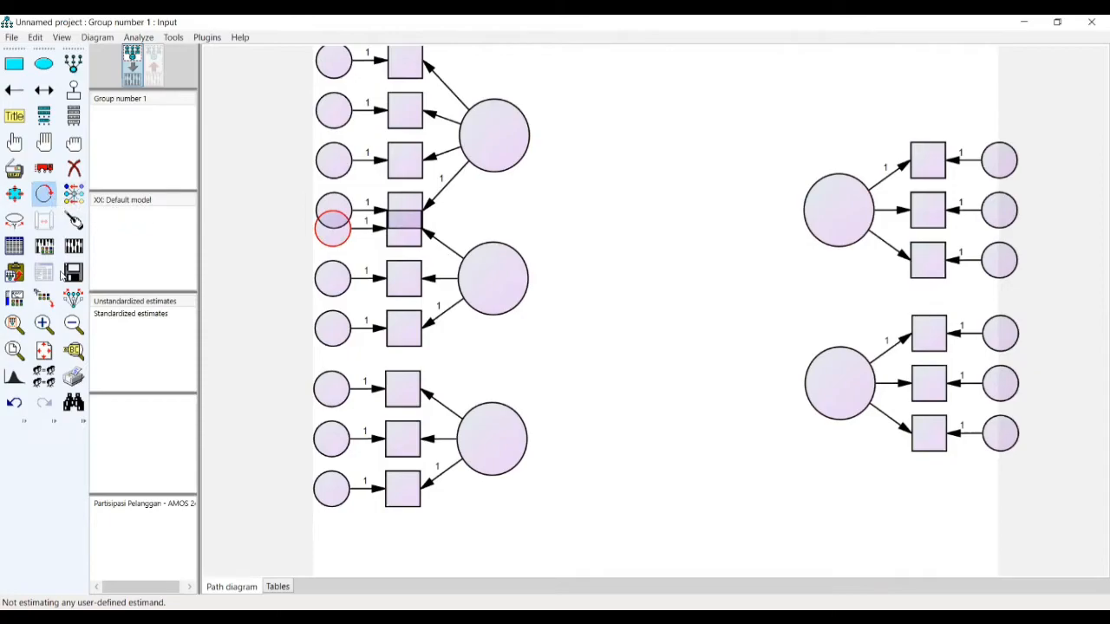
Step: Resize the path diagram to fit the page, and move the upper-left, lower-left and upper-right constructs so the groups are spaced apart
{"action": "left_click", "coordinate": [43, 351]}
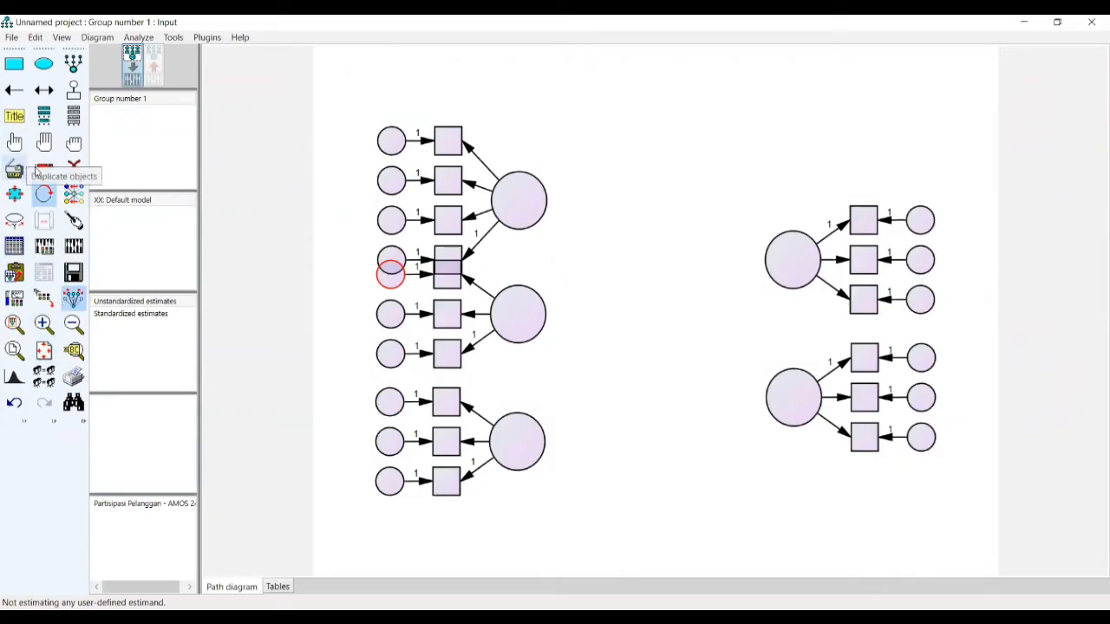
{"action": "left_click", "coordinate": [43, 169]}
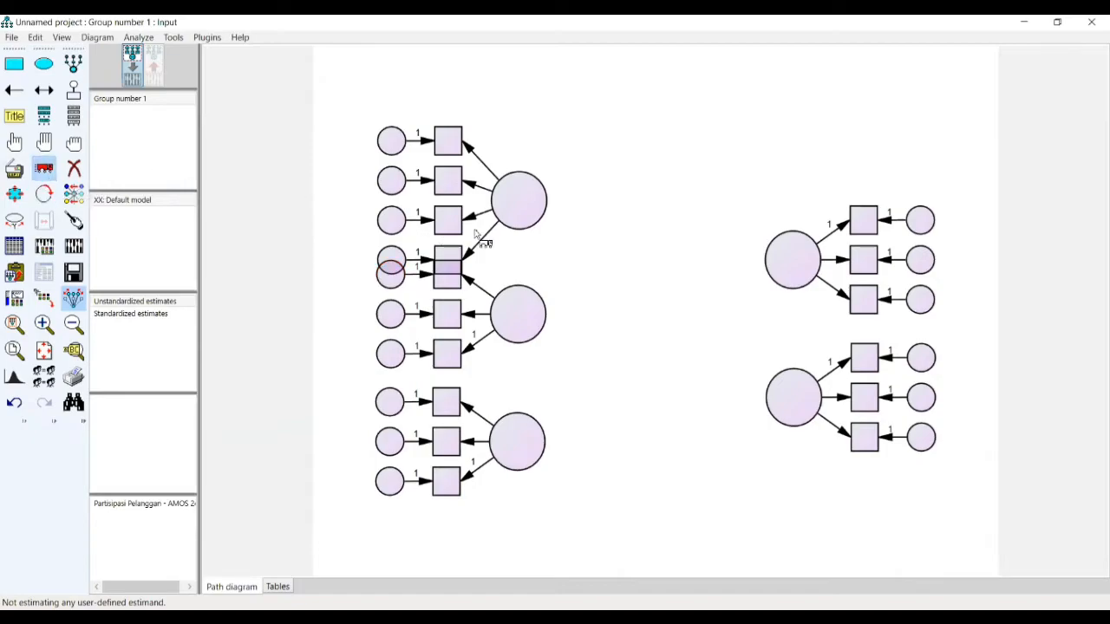
{"action": "left_click_drag", "start_coordinate": [521, 208], "coordinate": [522, 159]}
{"action": "left_click_drag", "start_coordinate": [535, 451], "coordinate": [531, 470]}
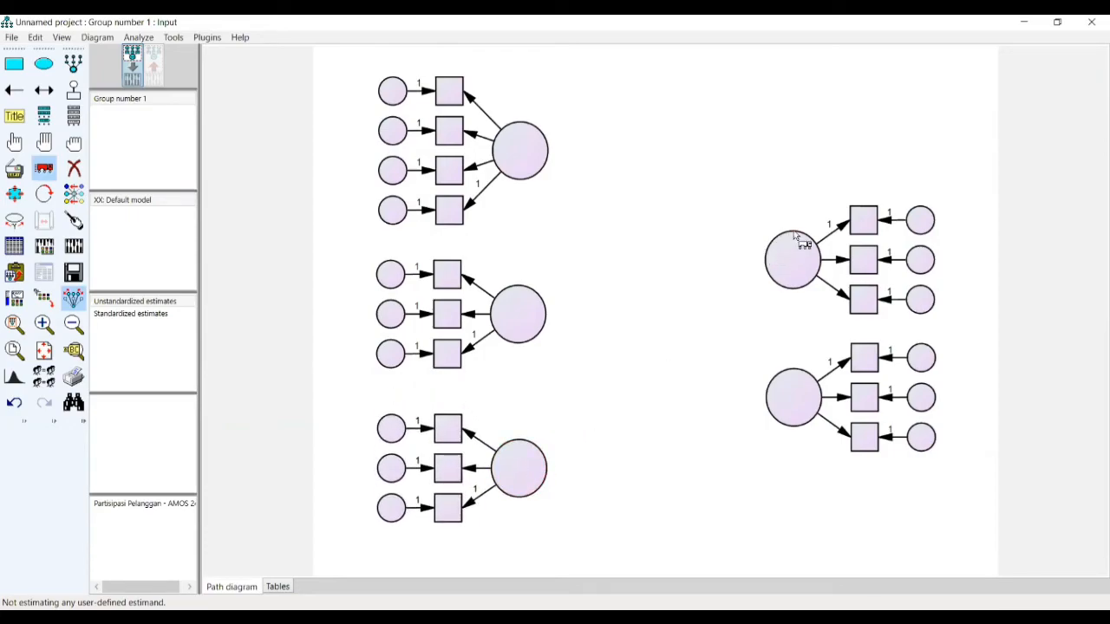
{"action": "left_click_drag", "start_coordinate": [791, 237], "coordinate": [788, 221]}
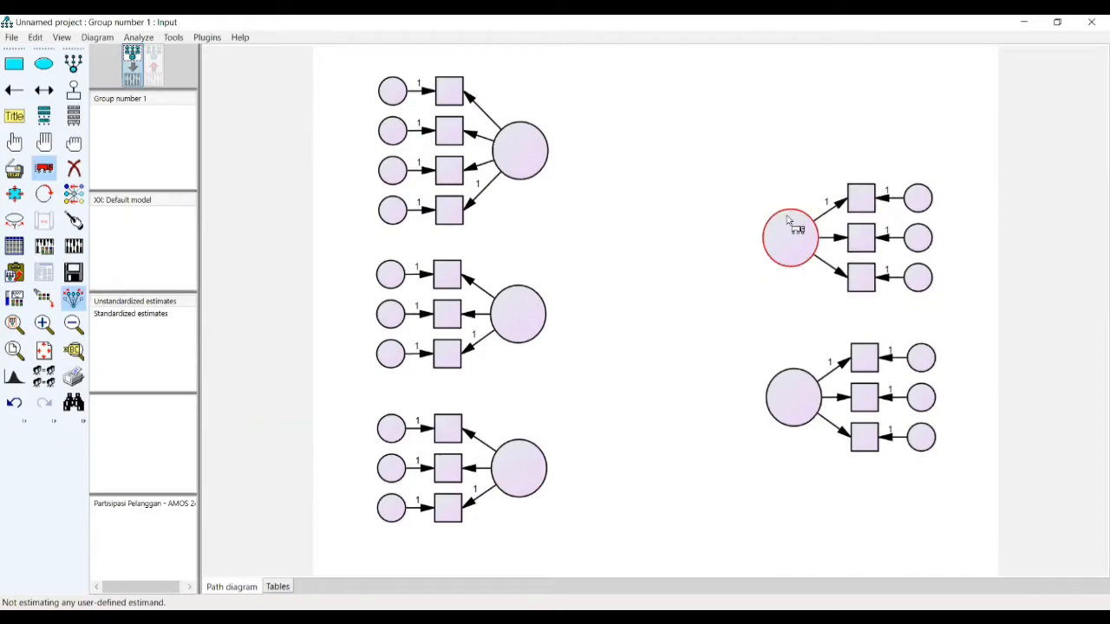
{"action": "left_click", "coordinate": [45, 171]}
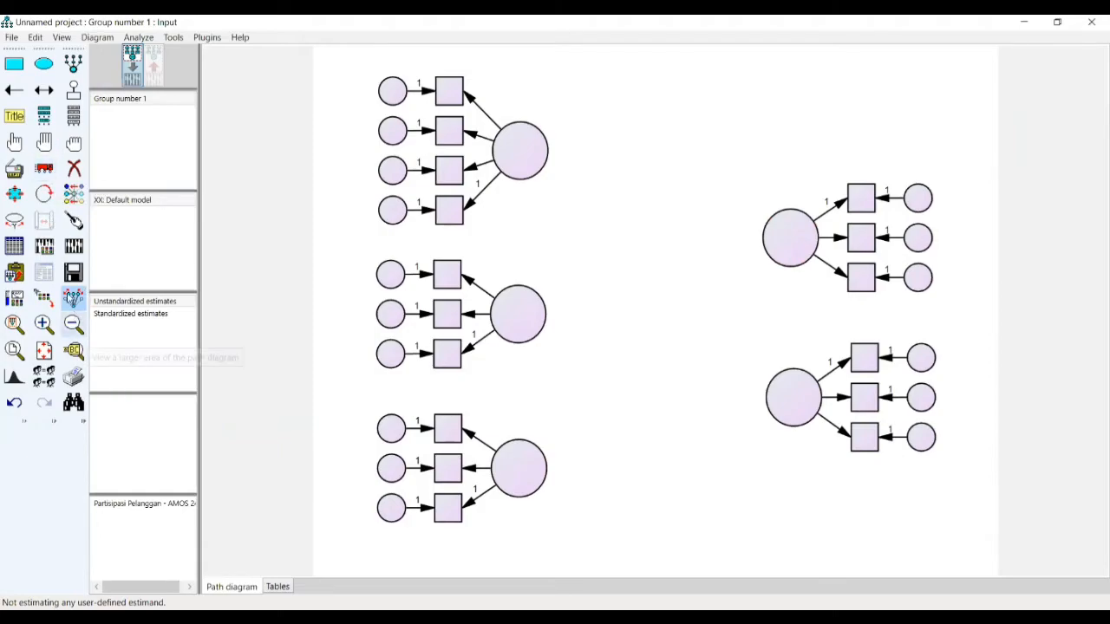
Step: Move the middle-left construct together with its indicators and error terms so it lines up with the upper-left one
{"action": "left_click", "coordinate": [77, 301]}
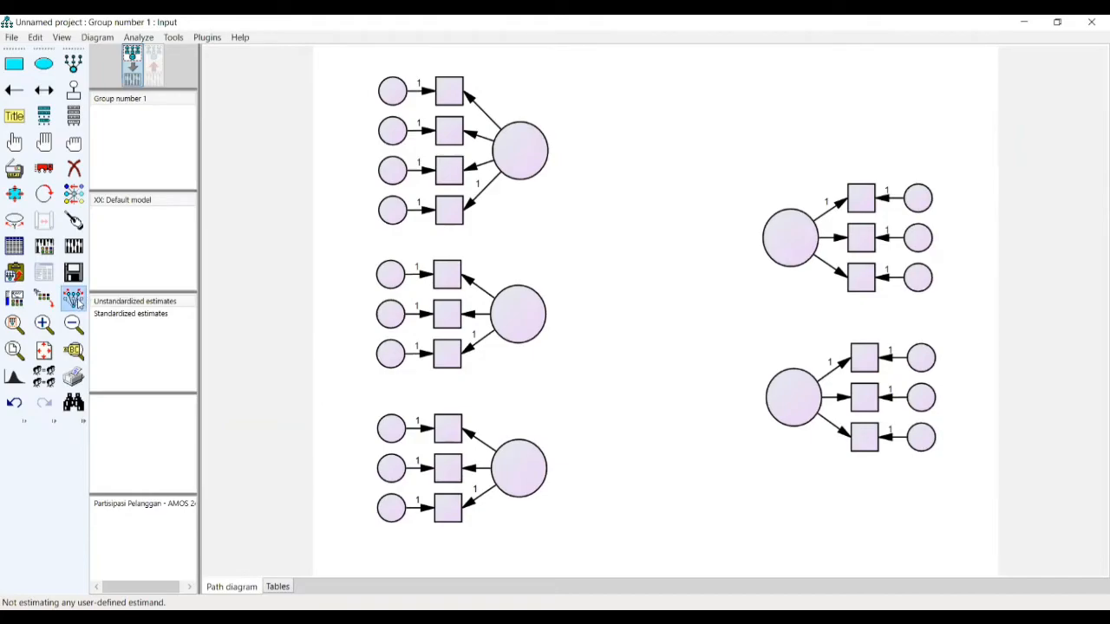
{"action": "left_click", "coordinate": [47, 177]}
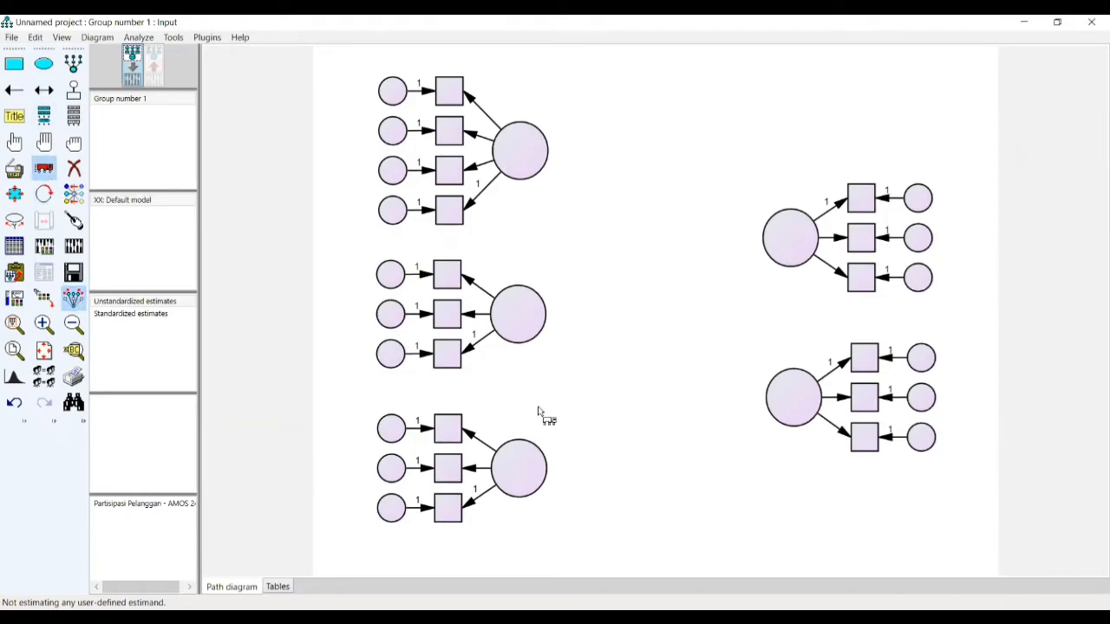
{"action": "left_click_drag", "start_coordinate": [515, 314], "coordinate": [518, 316]}
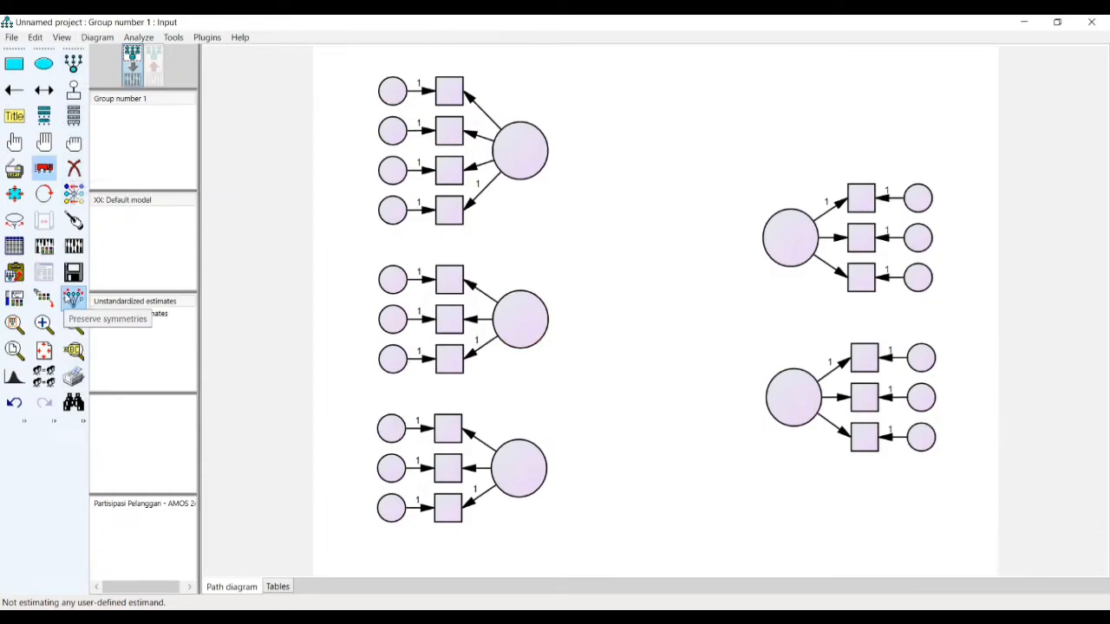
Step: Add a residual variable to each of the two right-hand latent variables
{"action": "left_click", "coordinate": [70, 93]}
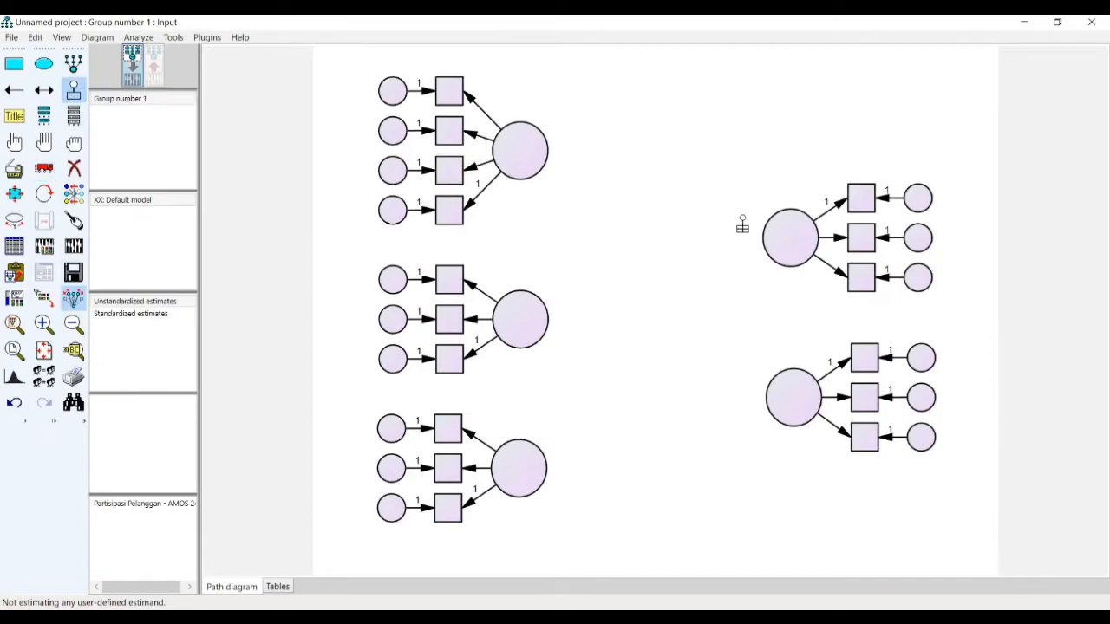
{"action": "left_click", "coordinate": [786, 234]}
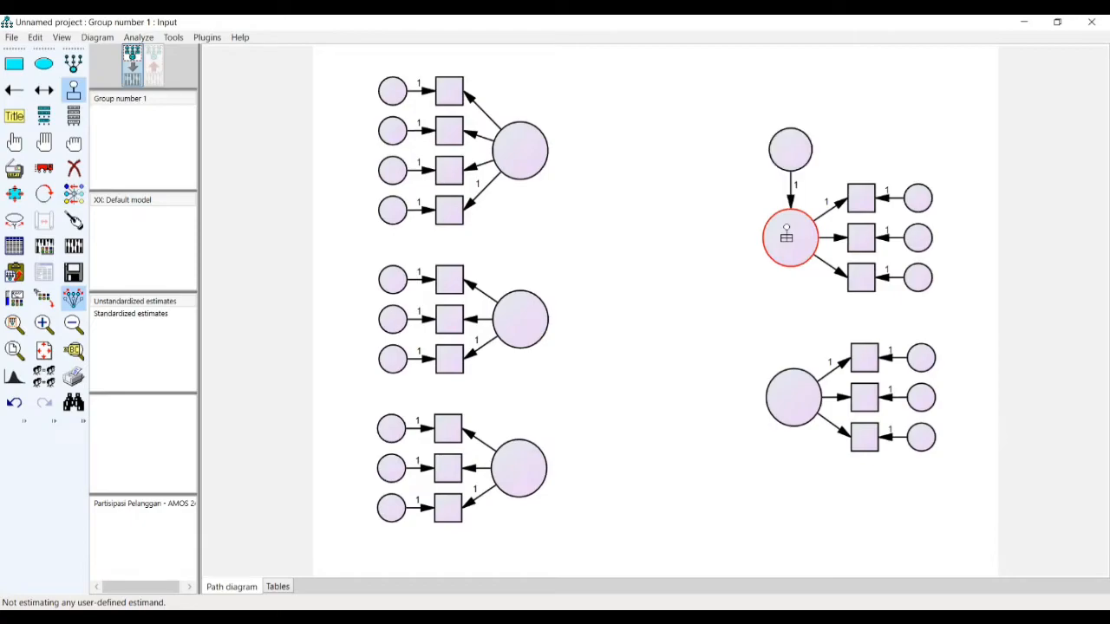
{"action": "left_click", "coordinate": [791, 414]}
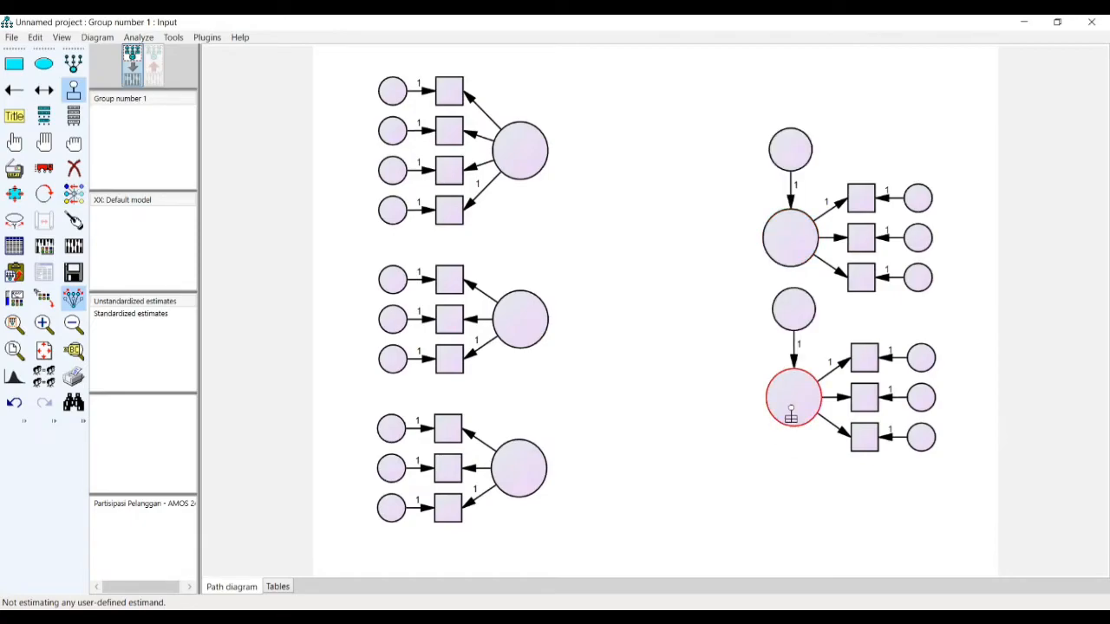
Step: Move the lower-right latent variable's residual below its circle and tidy the connecting arrow and its weight label
{"action": "left_click", "coordinate": [47, 173]}
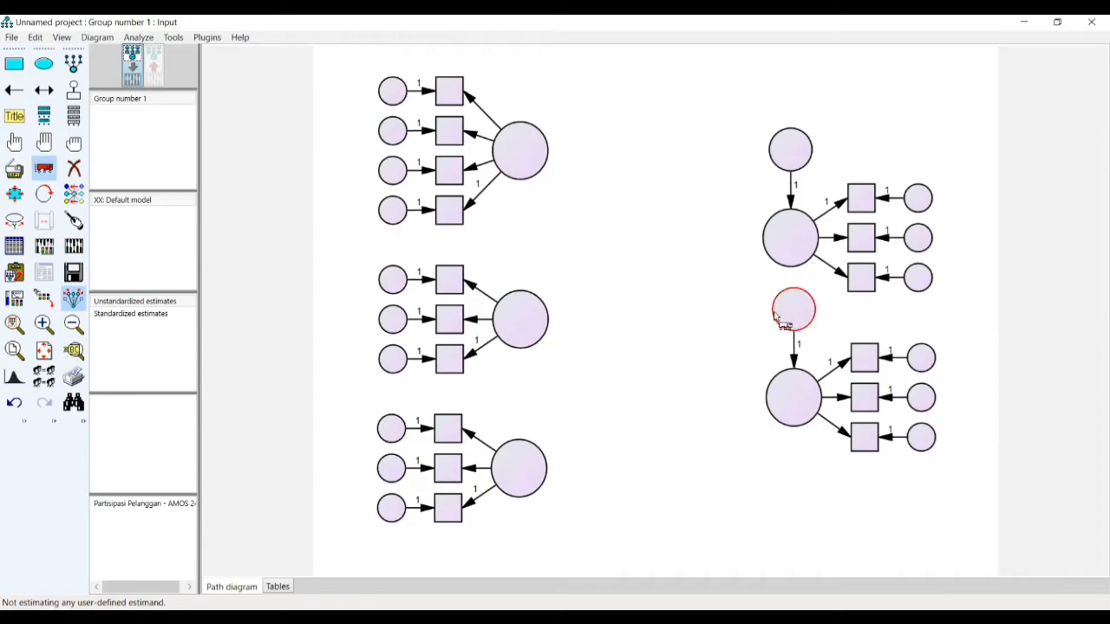
{"action": "left_click_drag", "start_coordinate": [777, 319], "coordinate": [786, 488]}
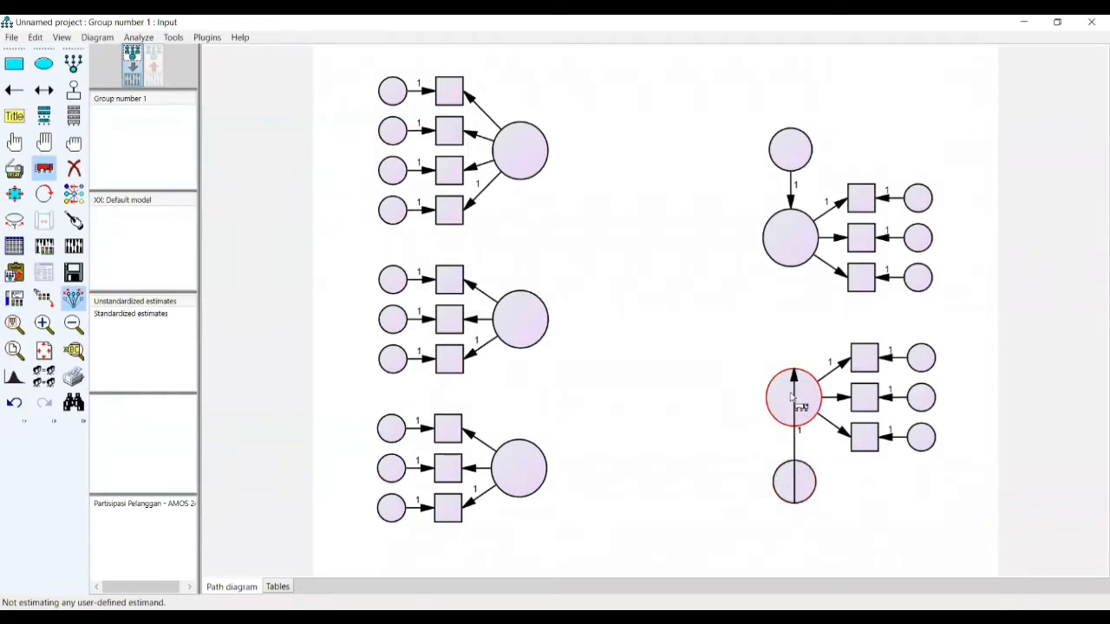
{"action": "left_click_drag", "start_coordinate": [794, 393], "coordinate": [794, 427]}
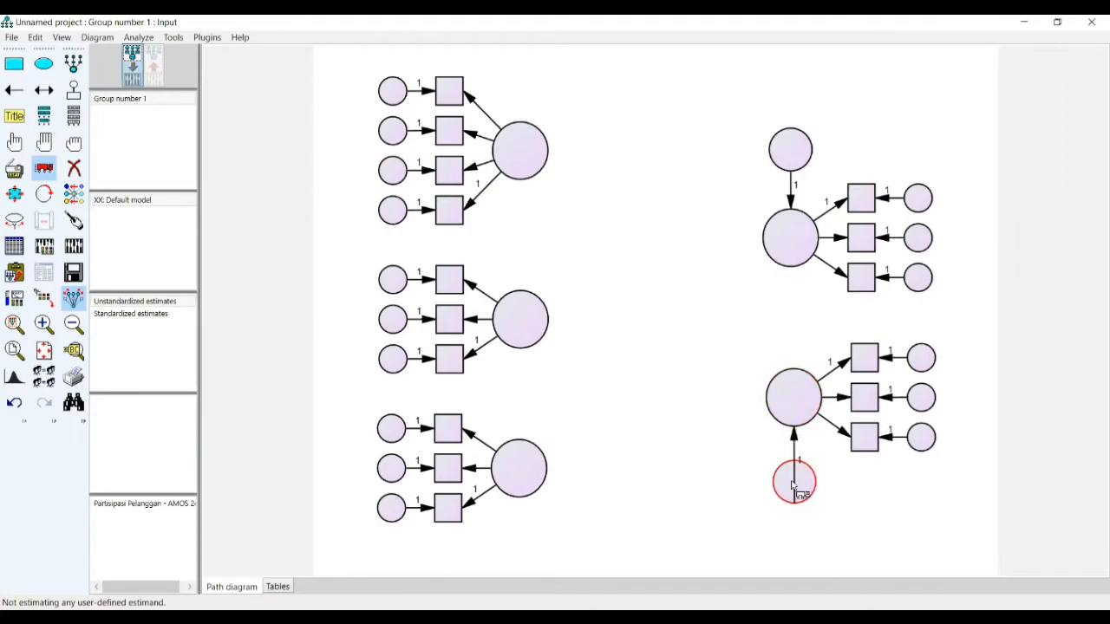
{"action": "left_click_drag", "start_coordinate": [795, 481], "coordinate": [794, 464]}
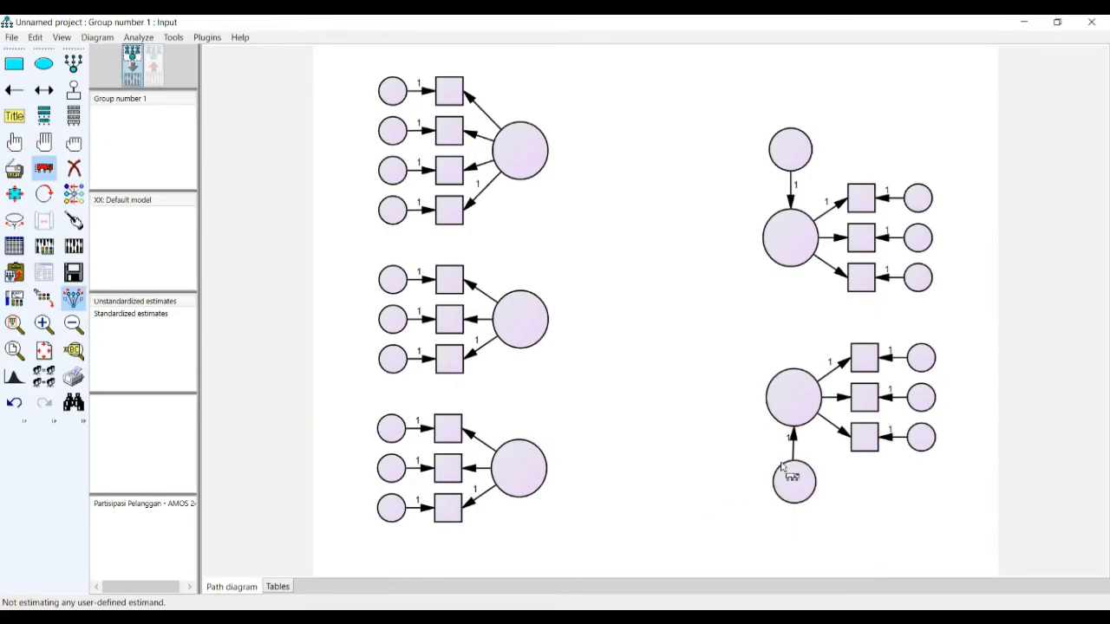
{"action": "left_click_drag", "start_coordinate": [800, 443], "coordinate": [798, 437]}
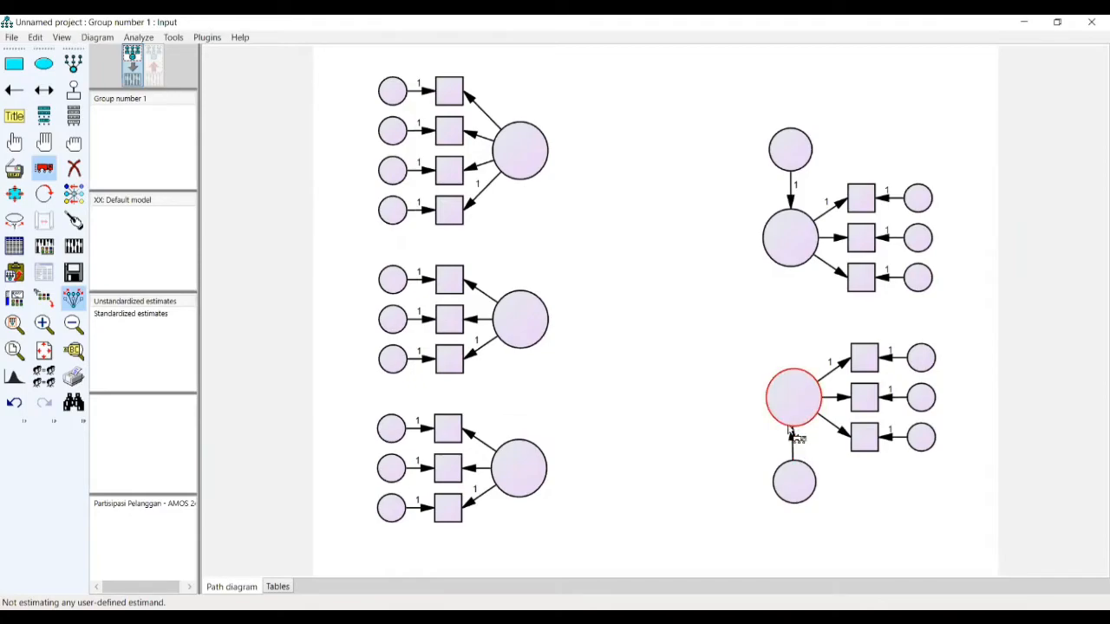
Step: Name all unobserved variables in the diagram automatically with the Name Unobserved Variables plugin
{"action": "left_click", "coordinate": [206, 38]}
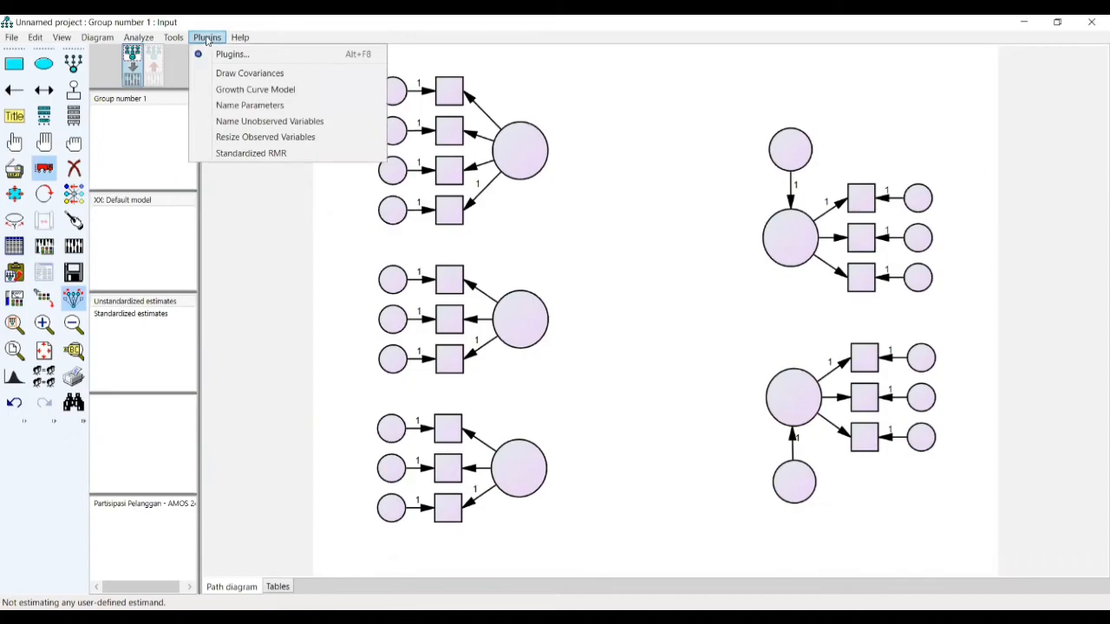
{"action": "left_click", "coordinate": [232, 122]}
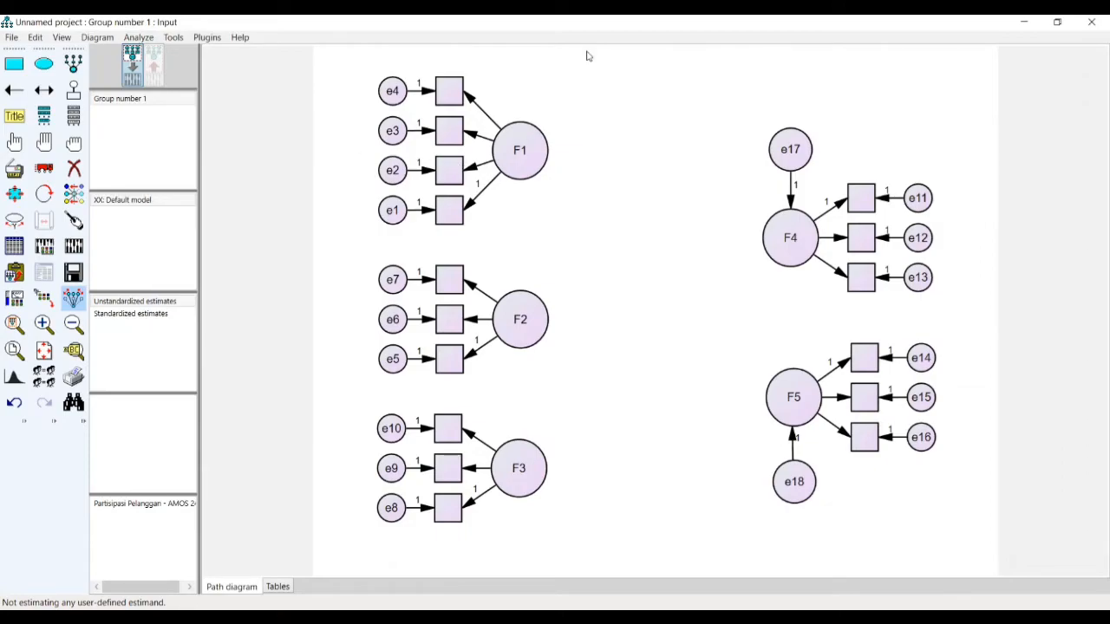
{"action": "key", "text": "alt+Tab"}
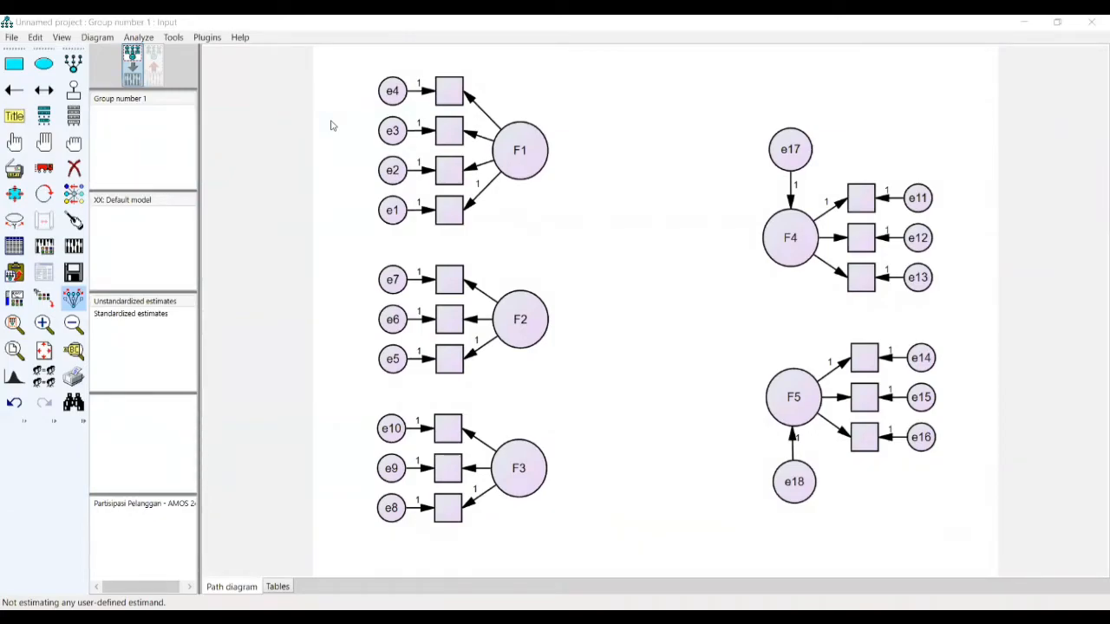
Step: Rename the latent variable F1 as X1
{"action": "left_click", "coordinate": [518, 150]}
{"action": "double_click", "coordinate": [518, 150]}
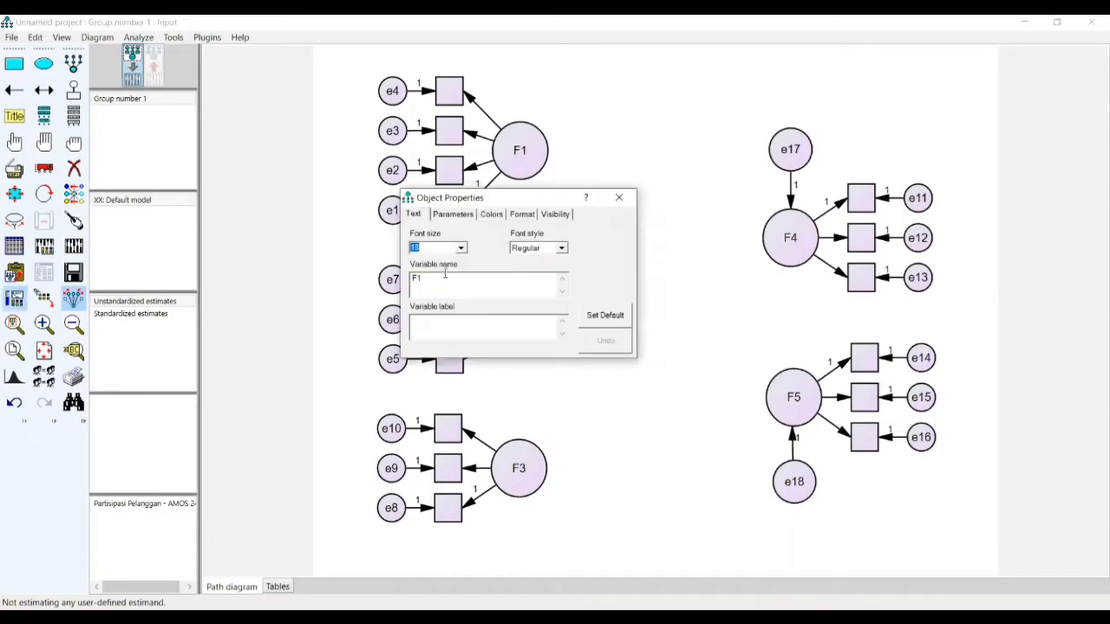
{"action": "left_click", "coordinate": [432, 274]}
{"action": "key", "text": "BackSpace"}
{"action": "key", "text": "BackSpace"}
{"action": "type", "text": "X"}
{"action": "type", "text": "!"}
{"action": "key", "text": "BackSpace"}
{"action": "type", "text": "1"}
{"action": "left_click", "coordinate": [619, 199]}
Step: Rename the remaining latent variables: F2 as X2, F3 as X3, F4 as Y1 and F5 as Y2
{"action": "double_click", "coordinate": [467, 293]}
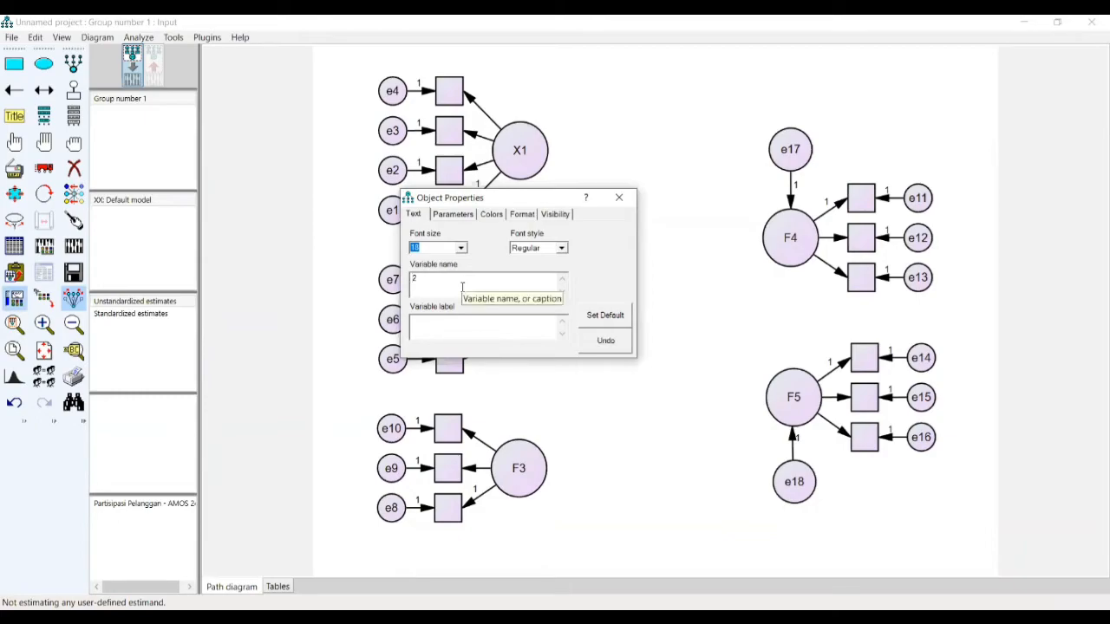
{"action": "left_click", "coordinate": [510, 470]}
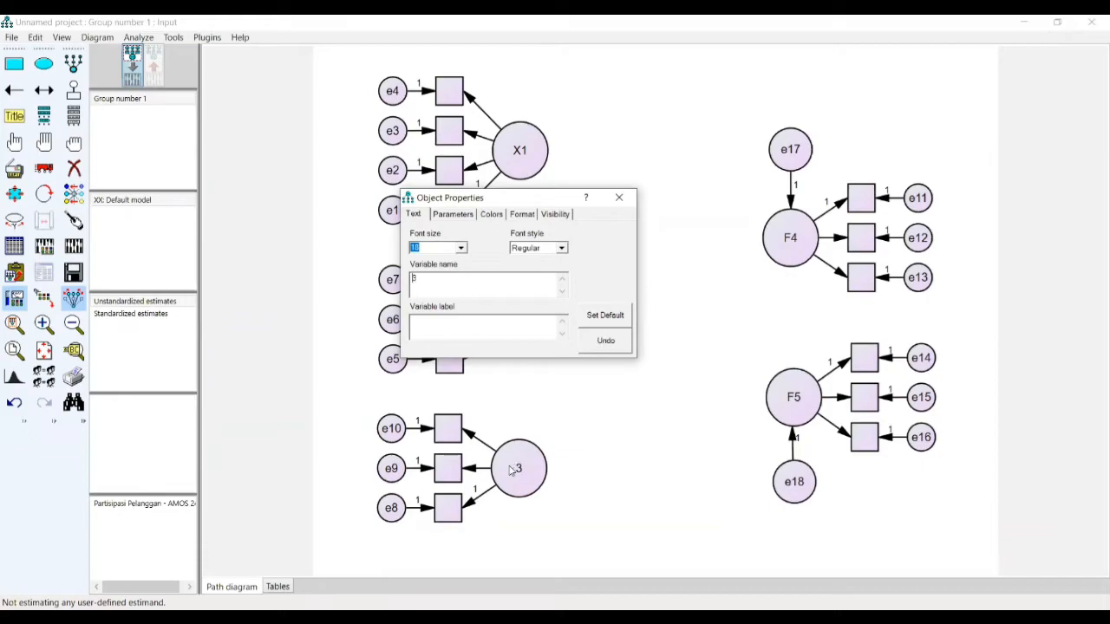
{"action": "type", "text": "X"}
{"action": "left_click", "coordinate": [795, 249]}
{"action": "type", "text": "Y1"}
{"action": "left_click", "coordinate": [794, 396]}
{"action": "type", "text": "Y2"}
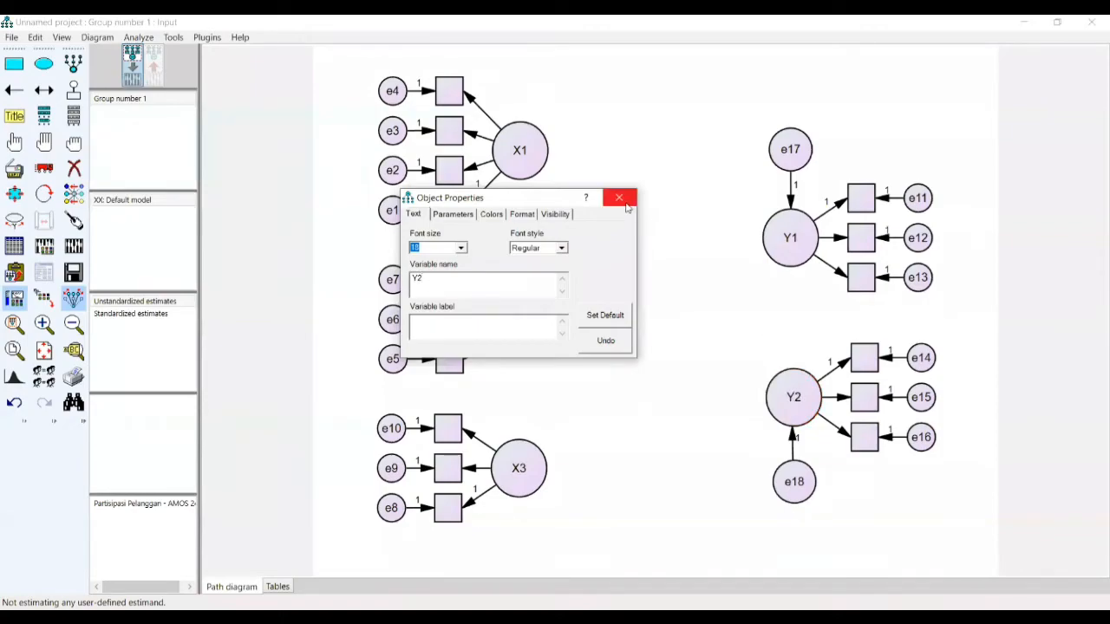
{"action": "left_click", "coordinate": [619, 198]}
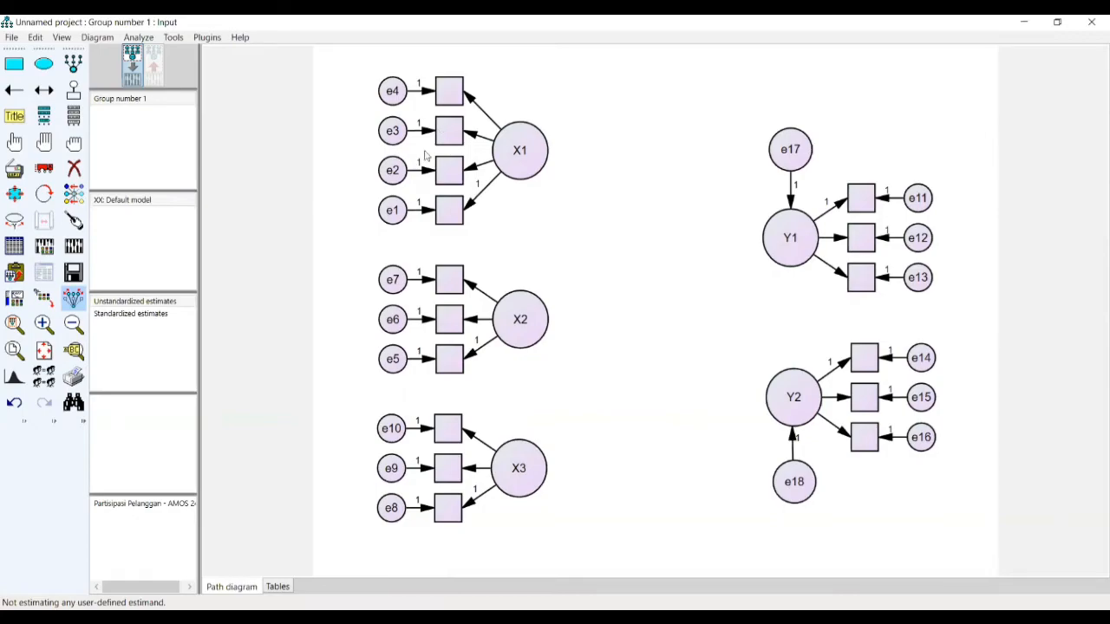
Step: Assign the dataset variables X1_1 to X1_4 to the four indicators of X1, from top to bottom
{"action": "left_click", "coordinate": [74, 120]}
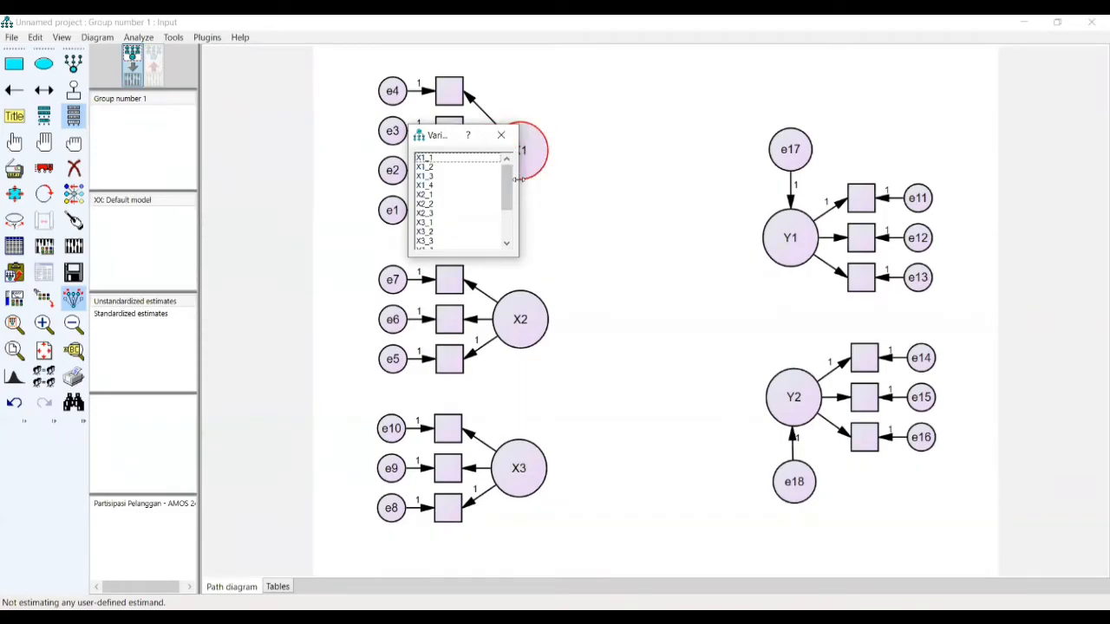
{"action": "left_click_drag", "start_coordinate": [519, 137], "coordinate": [674, 116]}
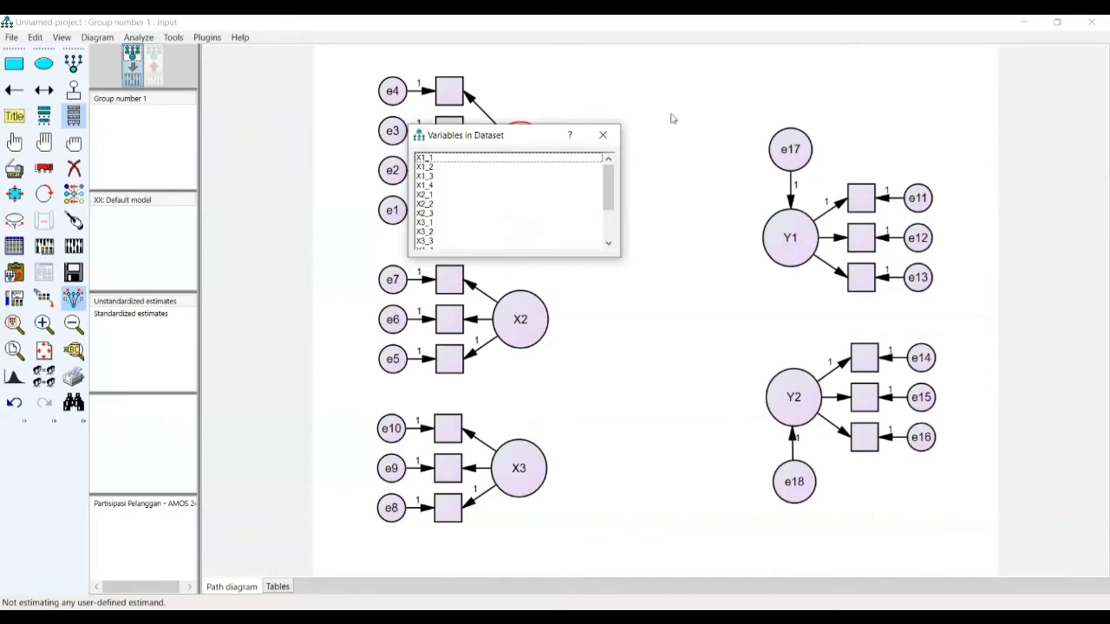
{"action": "left_click_drag", "start_coordinate": [584, 138], "coordinate": [450, 92]}
{"action": "left_click_drag", "start_coordinate": [573, 148], "coordinate": [449, 135]}
{"action": "left_click_drag", "start_coordinate": [573, 157], "coordinate": [449, 173]}
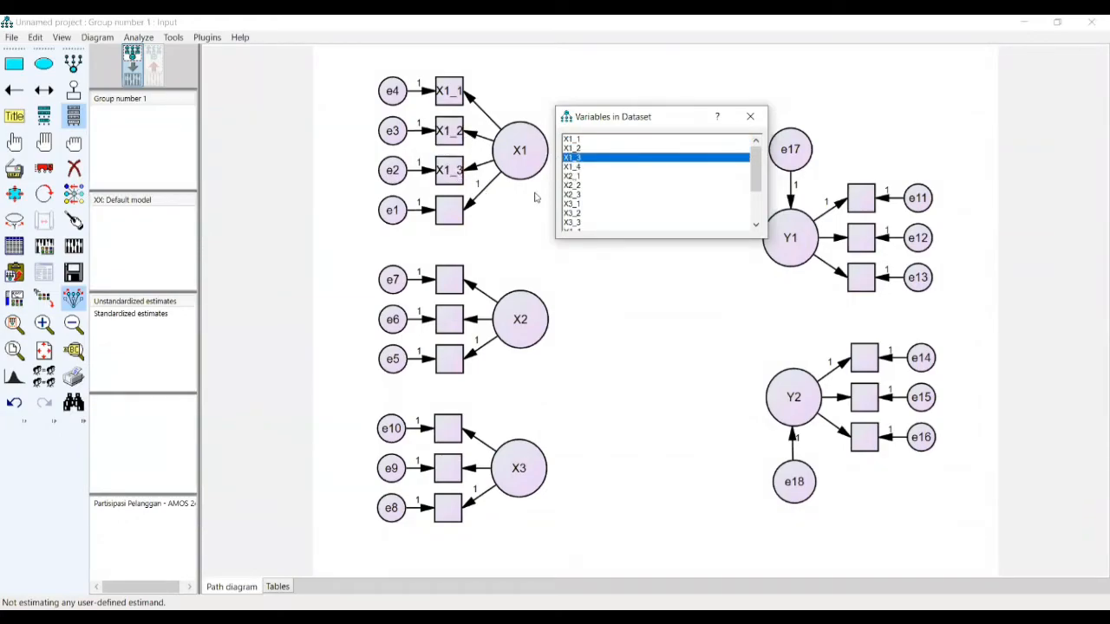
{"action": "left_click_drag", "start_coordinate": [572, 167], "coordinate": [449, 210]}
Step: Assign X2_1 to X2_3 to the indicators of X2 and X3_1 to X3_3 to those of X3, from top to bottom
{"action": "left_click_drag", "start_coordinate": [579, 177], "coordinate": [451, 280]}
{"action": "left_click_drag", "start_coordinate": [573, 186], "coordinate": [451, 320]}
{"action": "left_click_drag", "start_coordinate": [576, 196], "coordinate": [451, 357]}
{"action": "left_click_drag", "start_coordinate": [573, 205], "coordinate": [449, 427]}
{"action": "left_click_drag", "start_coordinate": [574, 212], "coordinate": [448, 468]}
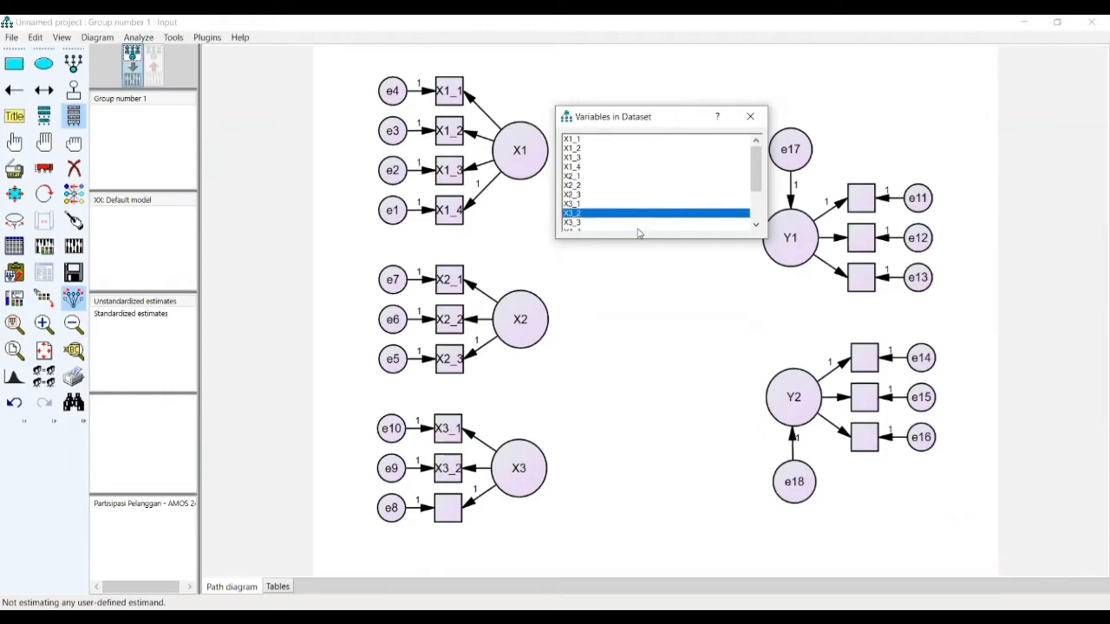
{"action": "left_click_drag", "start_coordinate": [637, 226], "coordinate": [449, 509]}
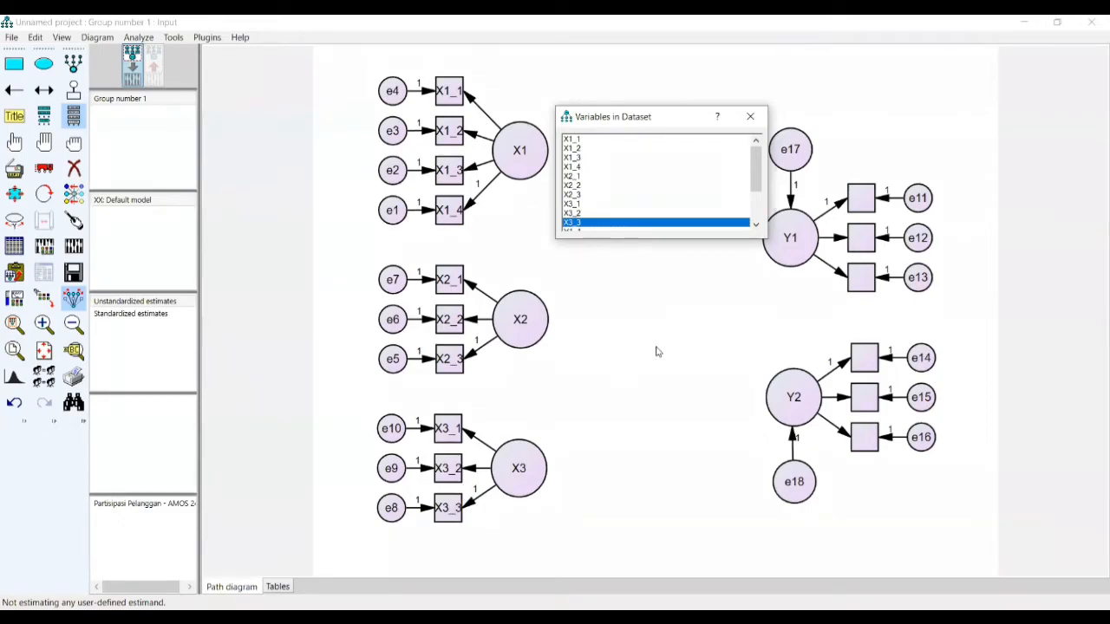
Step: Assign the dataset variables Y1_1 to Y1_3 to the three indicators of Y1, from top to bottom
{"action": "left_click", "coordinate": [755, 226]}
{"action": "left_click", "coordinate": [756, 225]}
{"action": "left_click", "coordinate": [756, 225]}
{"action": "left_click", "coordinate": [755, 226]}
{"action": "left_click", "coordinate": [756, 225]}
{"action": "left_click", "coordinate": [755, 226]}
{"action": "left_click_drag", "start_coordinate": [639, 176], "coordinate": [848, 200]}
{"action": "left_click_drag", "start_coordinate": [585, 186], "coordinate": [854, 235]}
{"action": "left_click_drag", "start_coordinate": [595, 195], "coordinate": [854, 276]}
Step: Assign the dataset variables Y2_1 to Y2_3 to the three indicators of Y2, from top to bottom
{"action": "left_click_drag", "start_coordinate": [585, 204], "coordinate": [870, 359]}
{"action": "left_click_drag", "start_coordinate": [595, 217], "coordinate": [859, 397]}
{"action": "left_click_drag", "start_coordinate": [575, 222], "coordinate": [864, 436]}
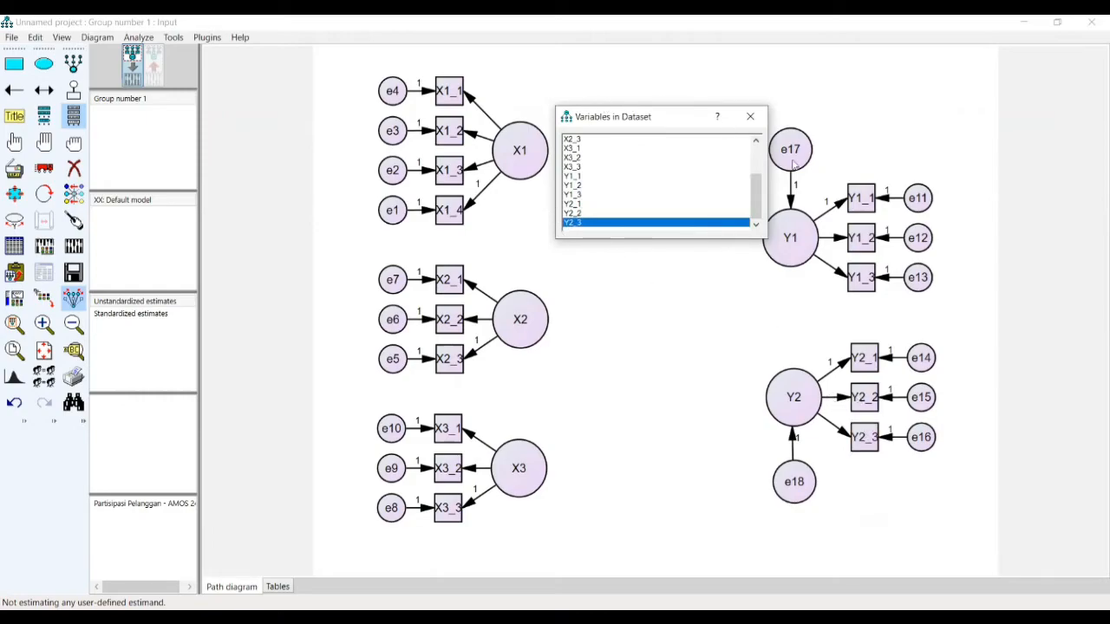
{"action": "left_click", "coordinate": [750, 116]}
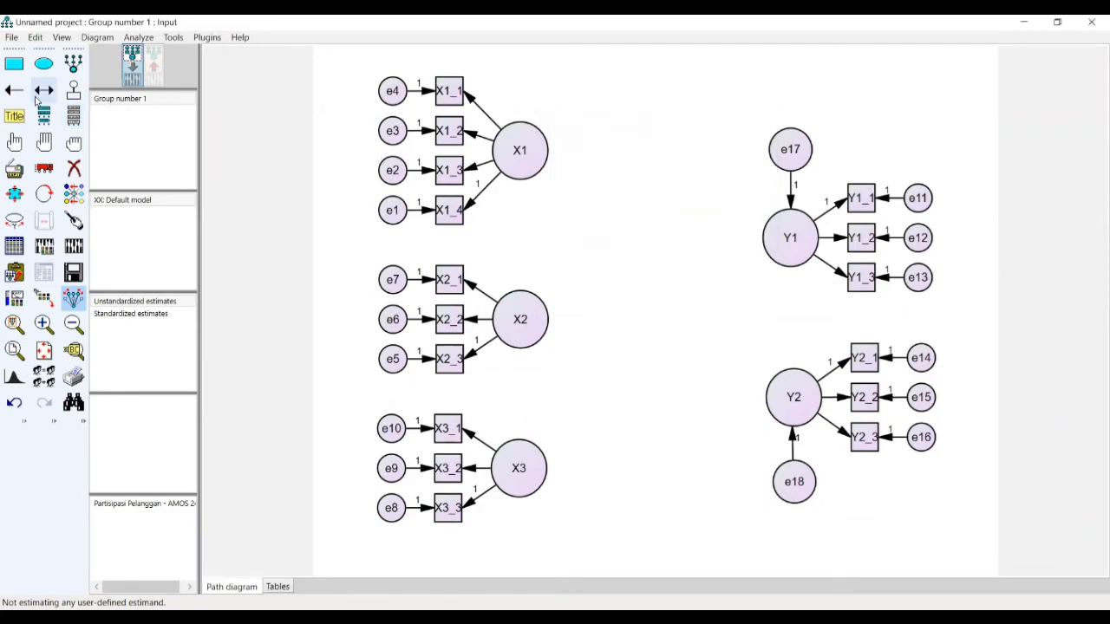
Step: Draw single-headed paths from X1, X2 and X3 to both Y1 and Y2, and from Y1 to Y2
{"action": "left_click", "coordinate": [14, 90]}
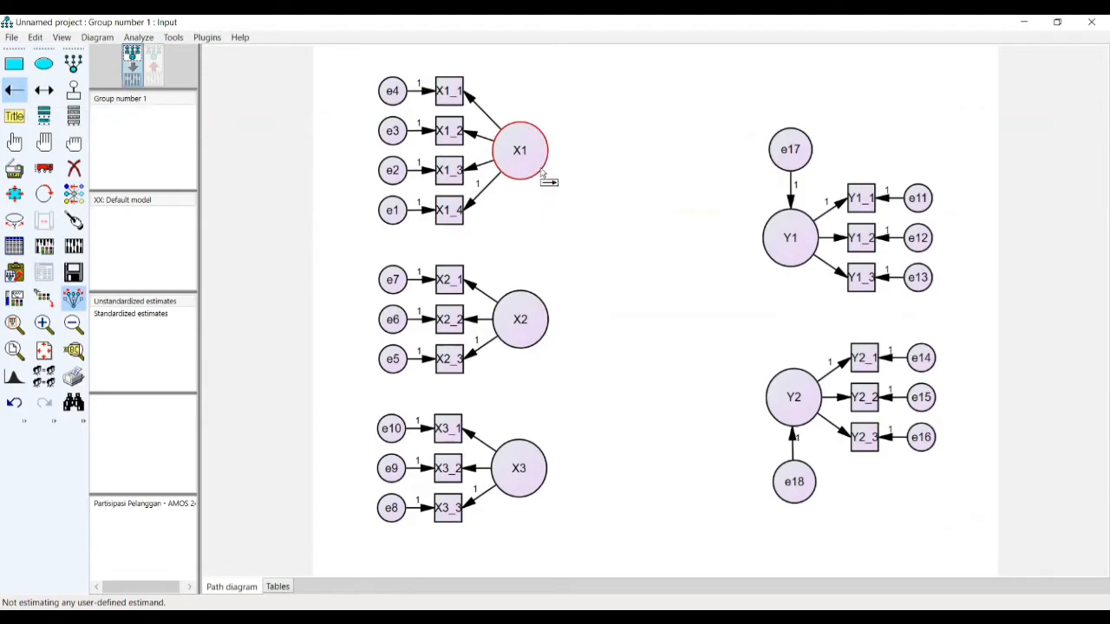
{"action": "left_click_drag", "start_coordinate": [662, 230], "coordinate": [764, 240]}
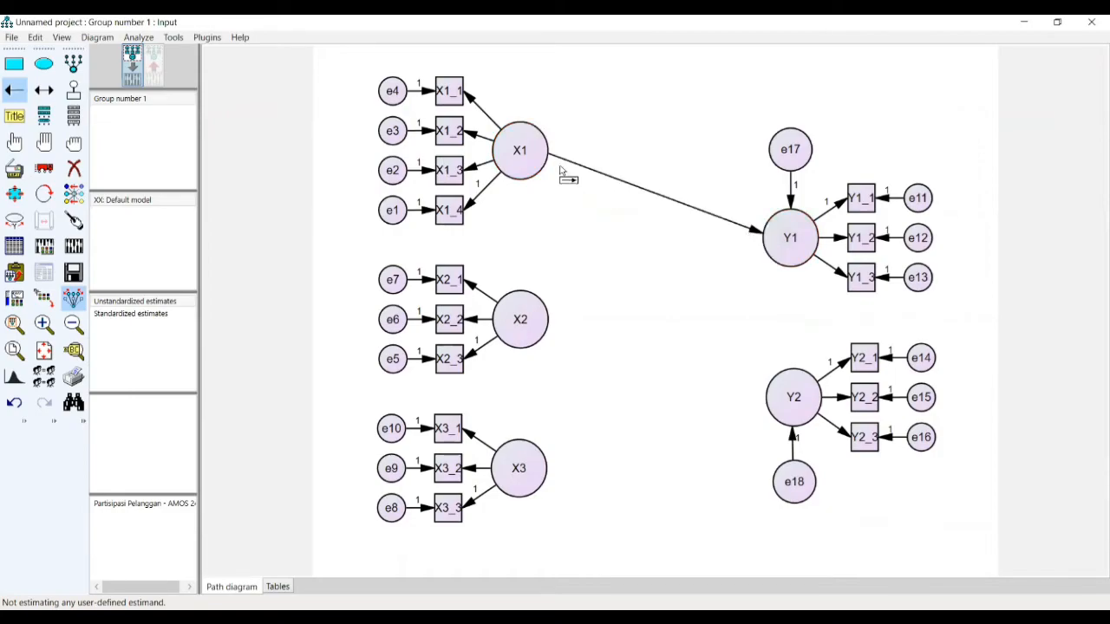
{"action": "left_click_drag", "start_coordinate": [549, 156], "coordinate": [768, 397]}
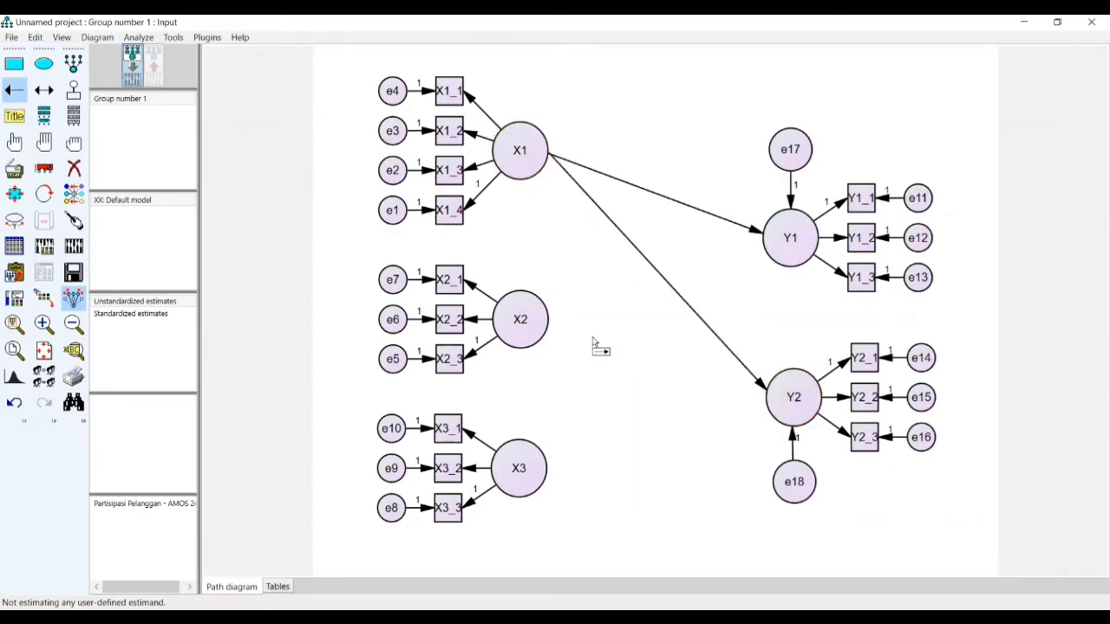
{"action": "left_click_drag", "start_coordinate": [547, 318], "coordinate": [765, 245]}
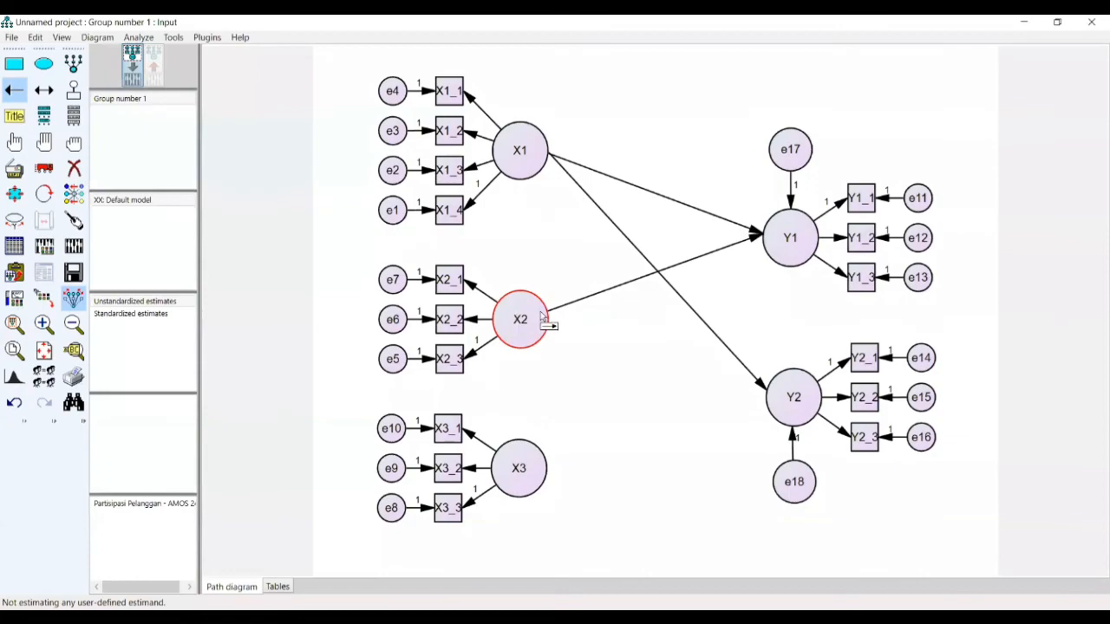
{"action": "left_click_drag", "start_coordinate": [547, 318], "coordinate": [775, 400]}
{"action": "left_click_drag", "start_coordinate": [552, 466], "coordinate": [764, 240]}
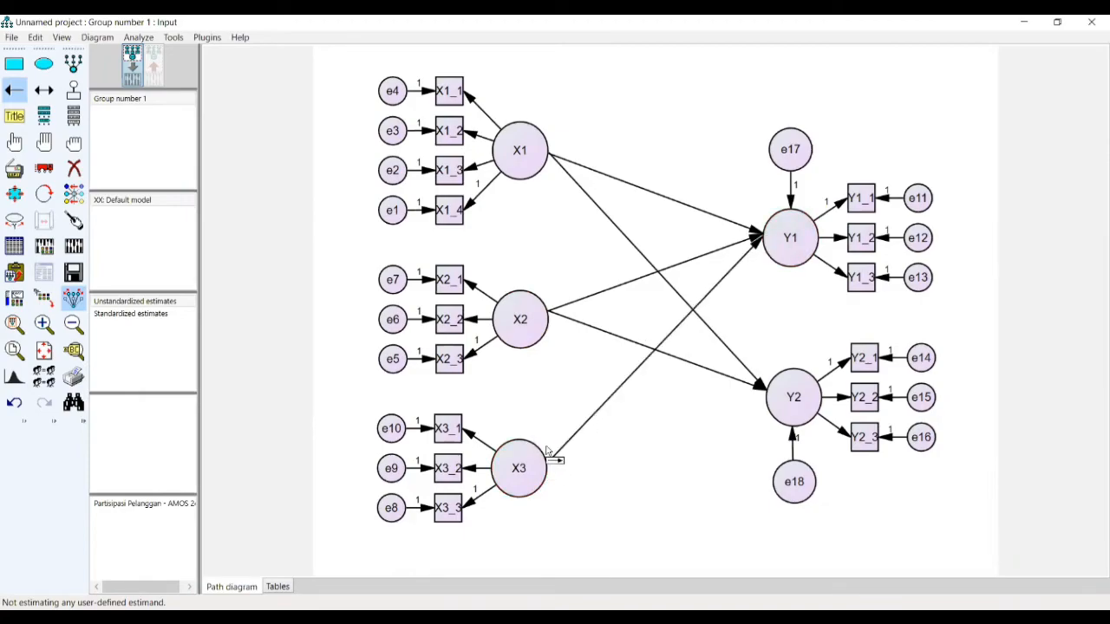
{"action": "left_click_drag", "start_coordinate": [546, 468], "coordinate": [770, 394]}
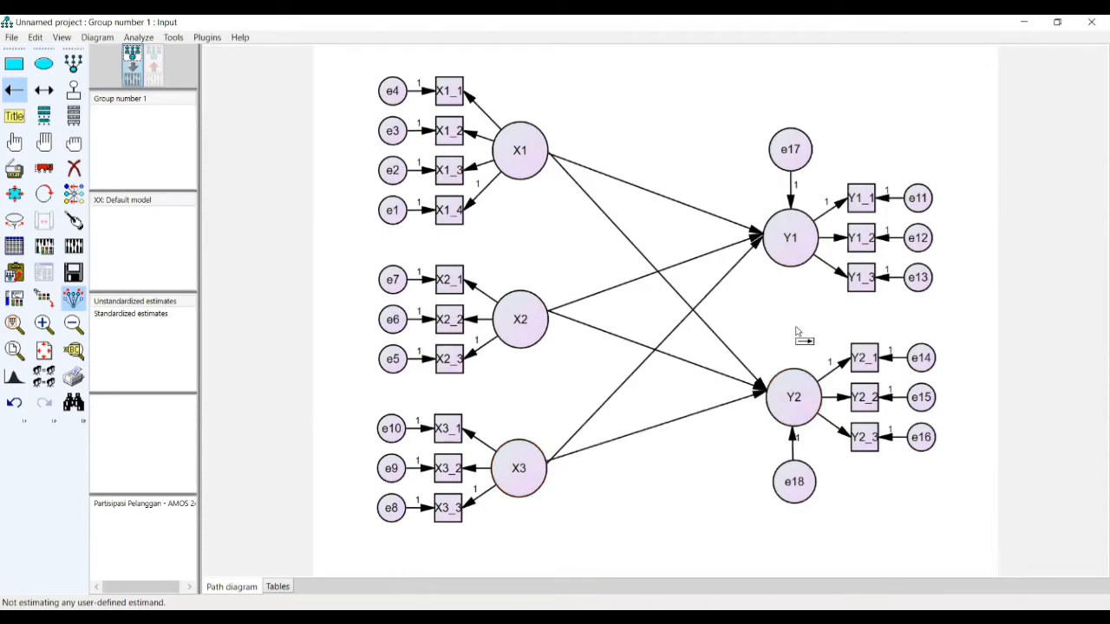
{"action": "left_click_drag", "start_coordinate": [792, 266], "coordinate": [794, 379]}
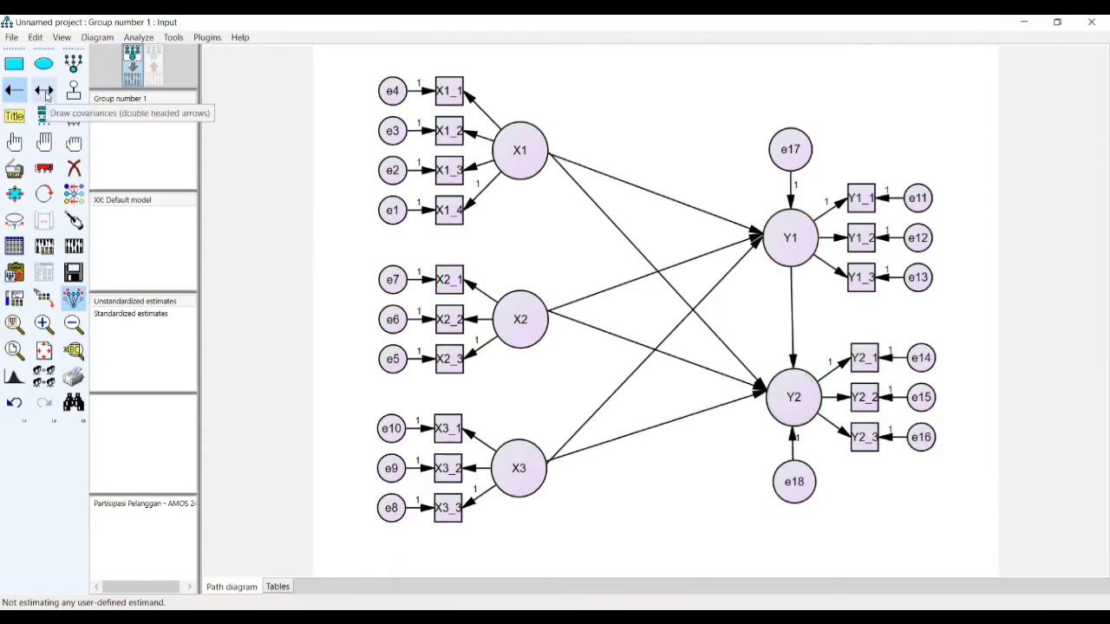
Step: Draw covariances between X1 and X2, X2 and X3, and X1 and X3
{"action": "left_click", "coordinate": [44, 90]}
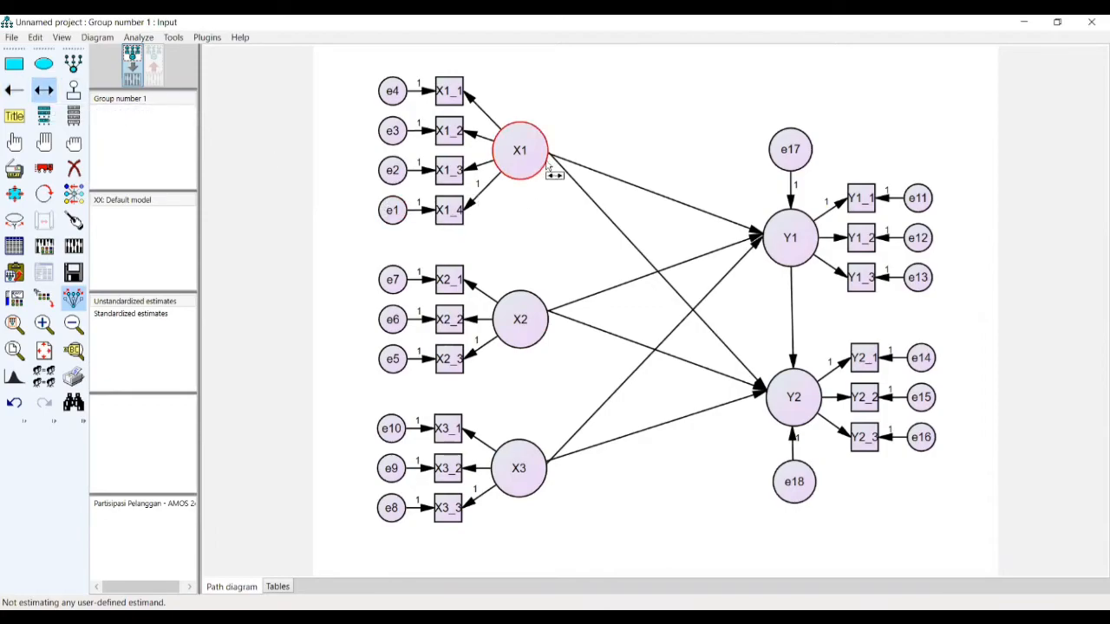
{"action": "left_click_drag", "start_coordinate": [548, 156], "coordinate": [543, 311]}
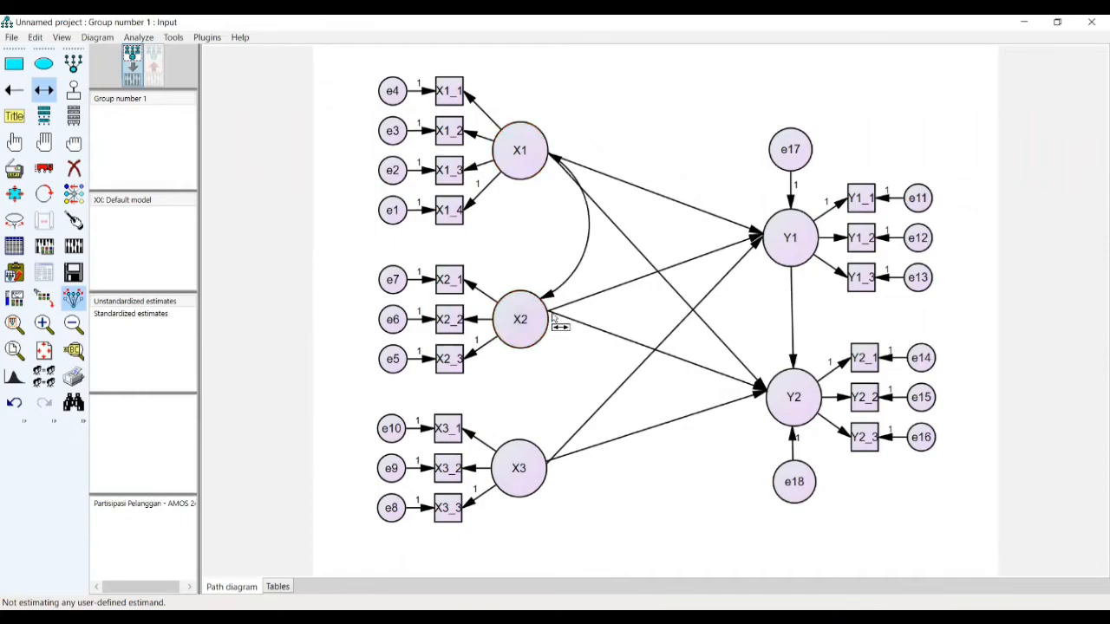
{"action": "left_click_drag", "start_coordinate": [535, 347], "coordinate": [540, 450]}
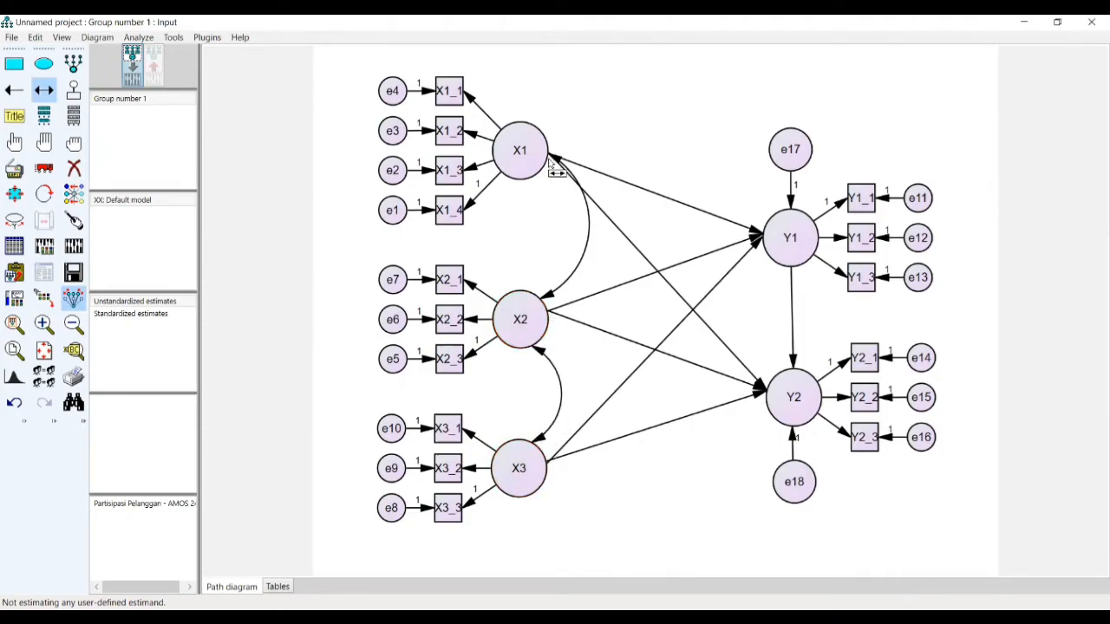
{"action": "left_click_drag", "start_coordinate": [555, 165], "coordinate": [541, 457]}
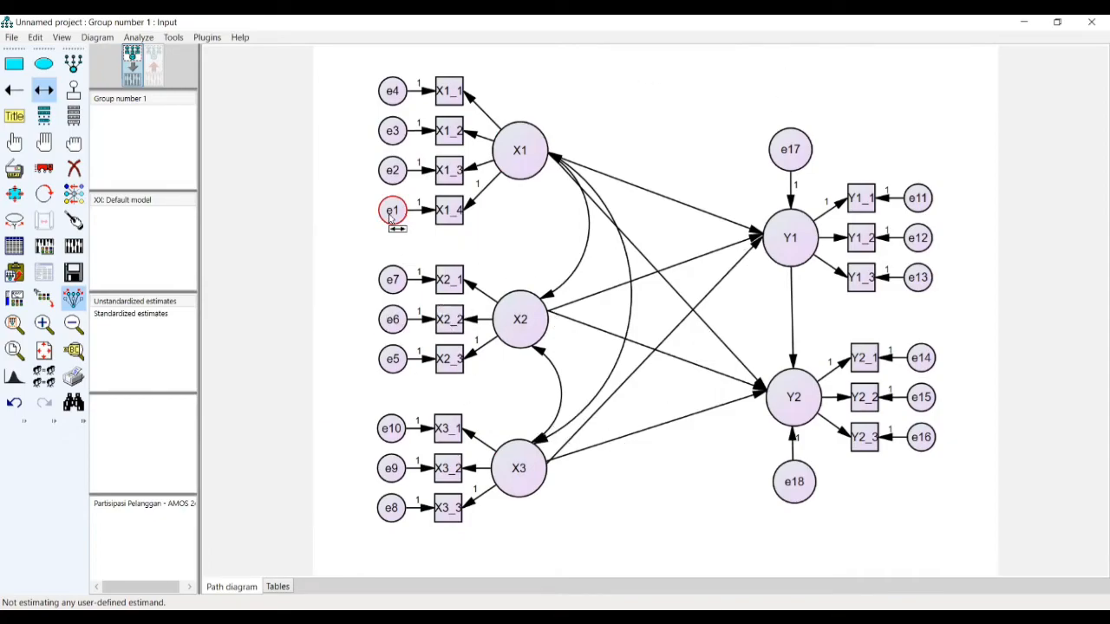
Step: Start calculating the estimates, saving the model over the existing file Partisipasi Pelanggan - AMOS 24.amw
{"action": "left_click", "coordinate": [71, 250]}
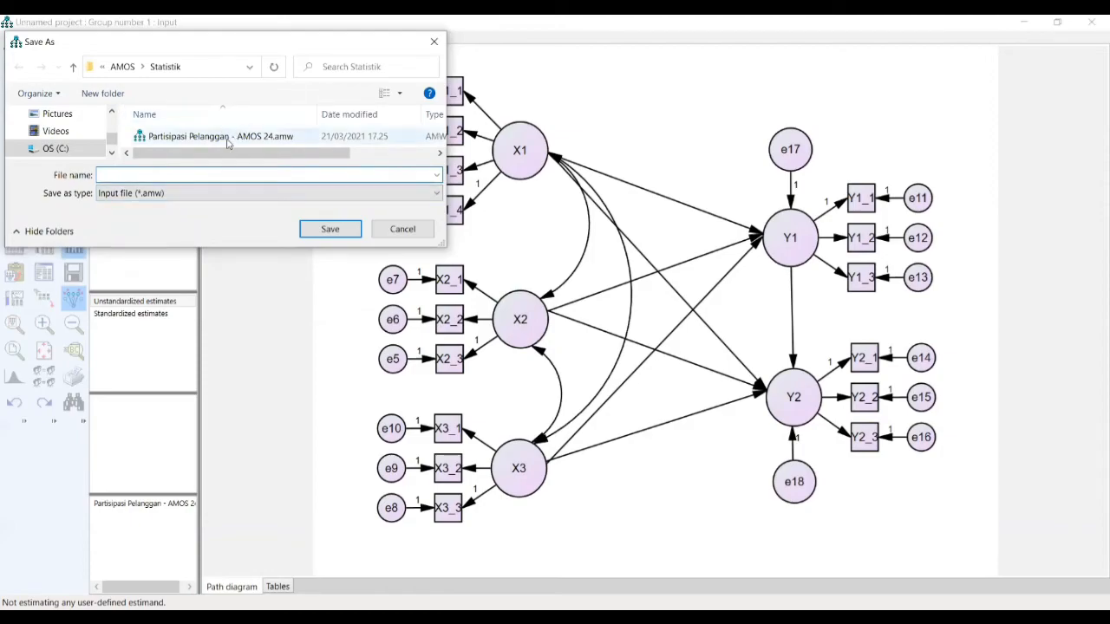
{"action": "left_click", "coordinate": [228, 142]}
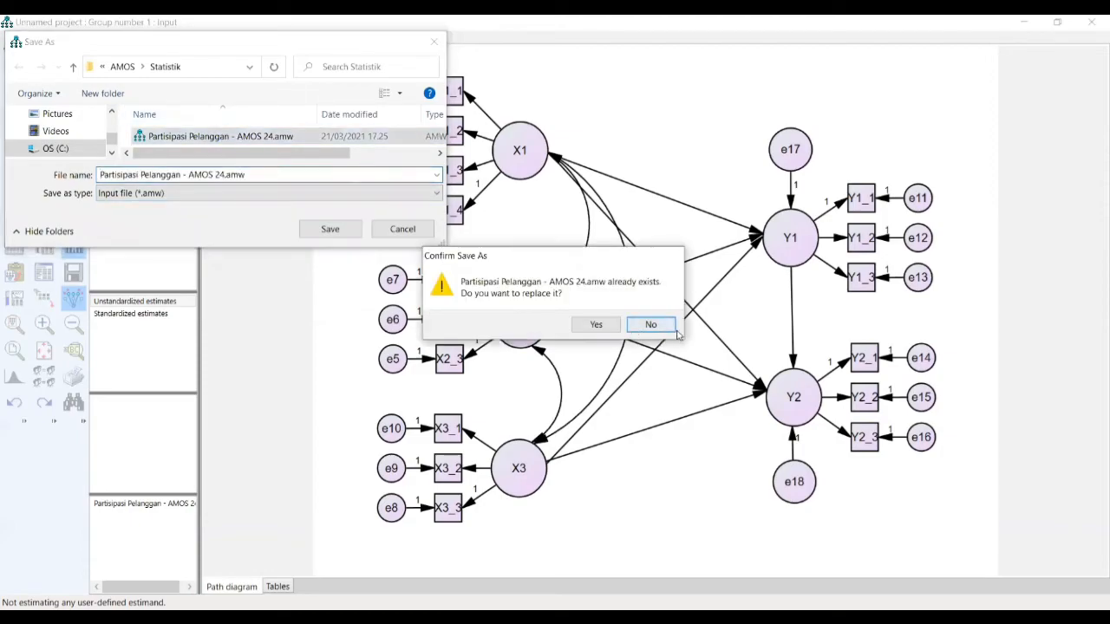